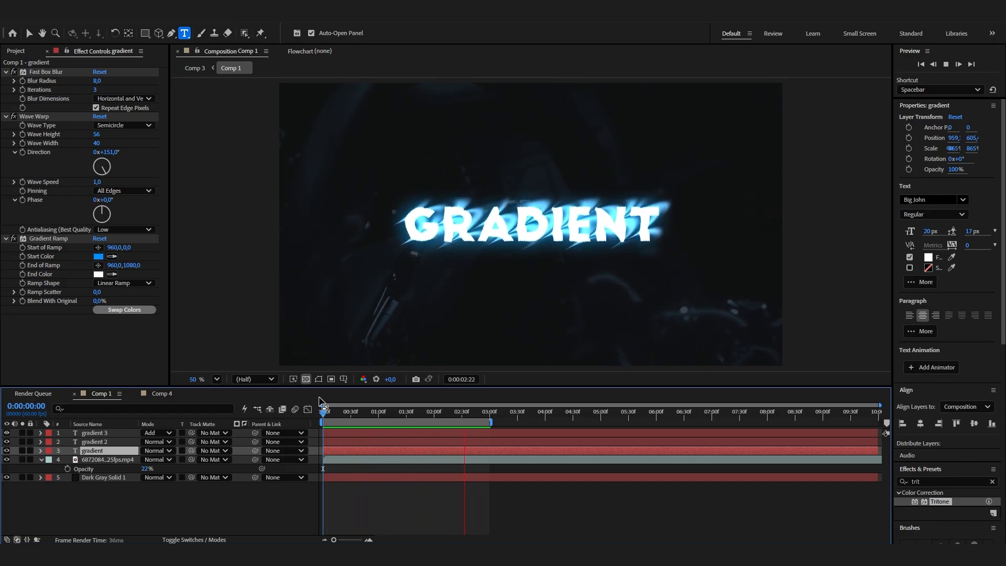
In Comp 4, duplicate the gradient text layer twice
{"action": "left_click", "coordinate": [159, 393]}
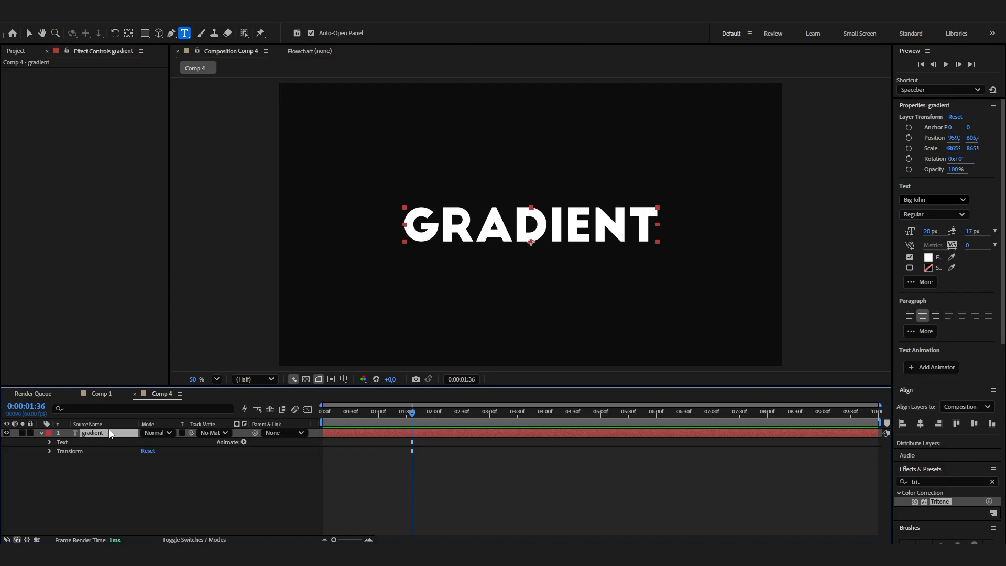
{"action": "left_click", "coordinate": [119, 474]}
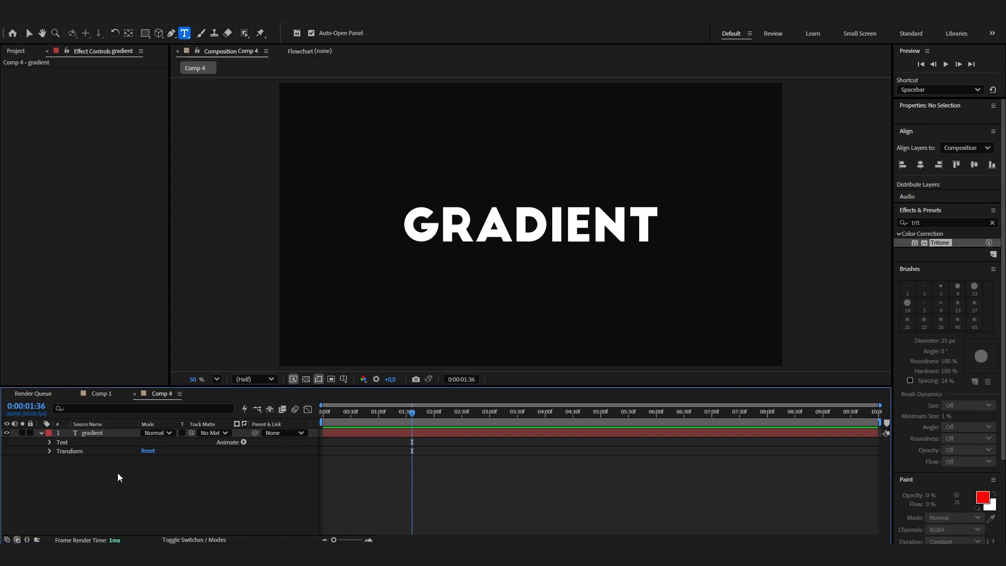
{"action": "left_click", "coordinate": [103, 433]}
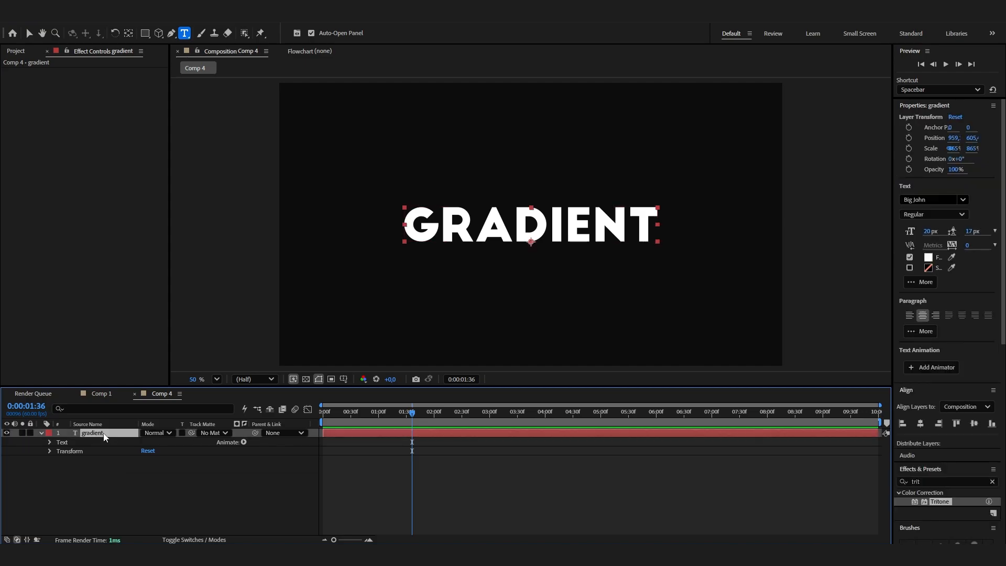
{"action": "key", "text": "ctrl+d"}
{"action": "key", "text": "ctrl+d"}
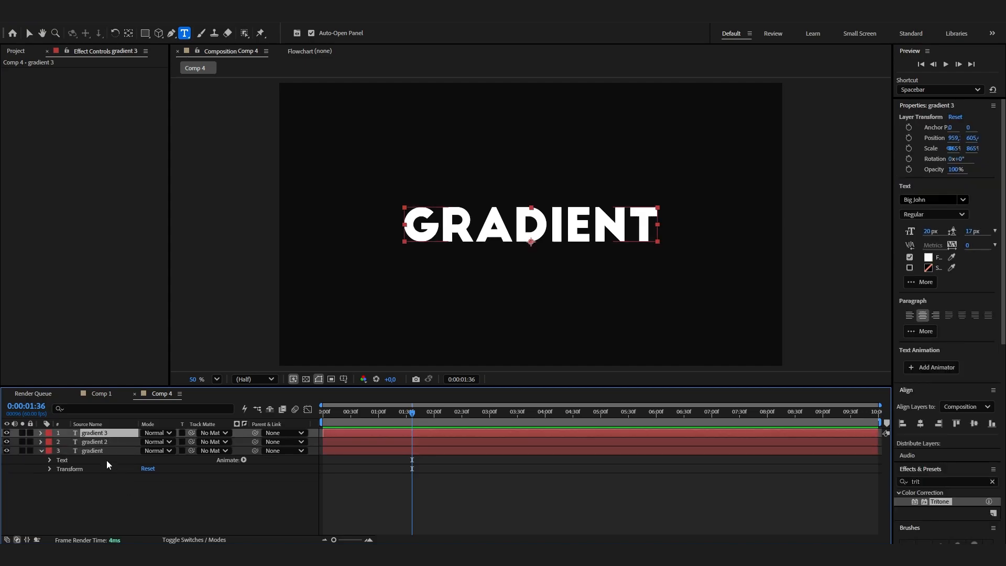
Review the finished text effect in Comp 1, returning to Comp 4 with the original gradient layer selected
{"action": "left_click", "coordinate": [108, 450]}
{"action": "left_click", "coordinate": [109, 444]}
{"action": "left_click", "coordinate": [109, 433]}
{"action": "left_click", "coordinate": [109, 449]}
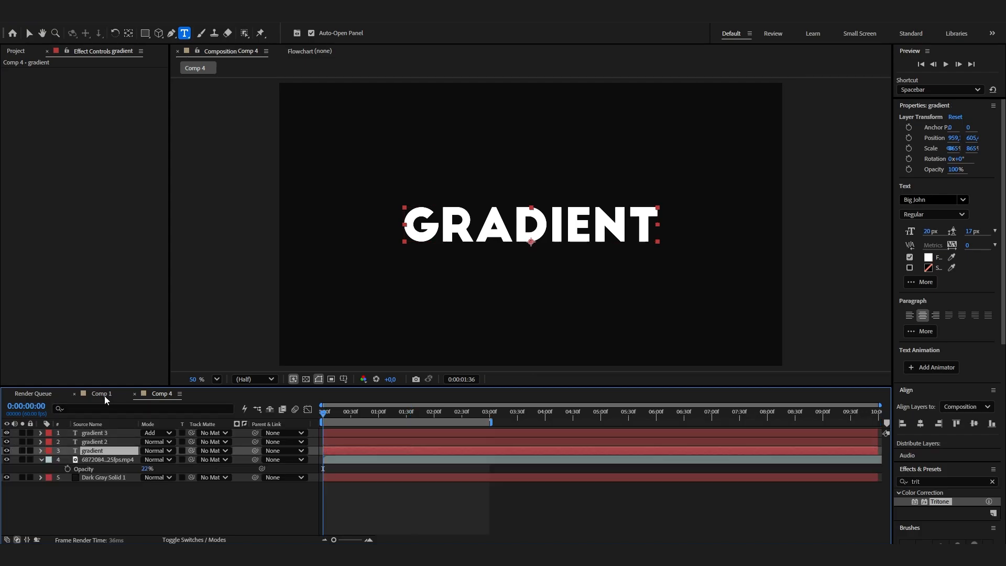
{"action": "left_click", "coordinate": [103, 396]}
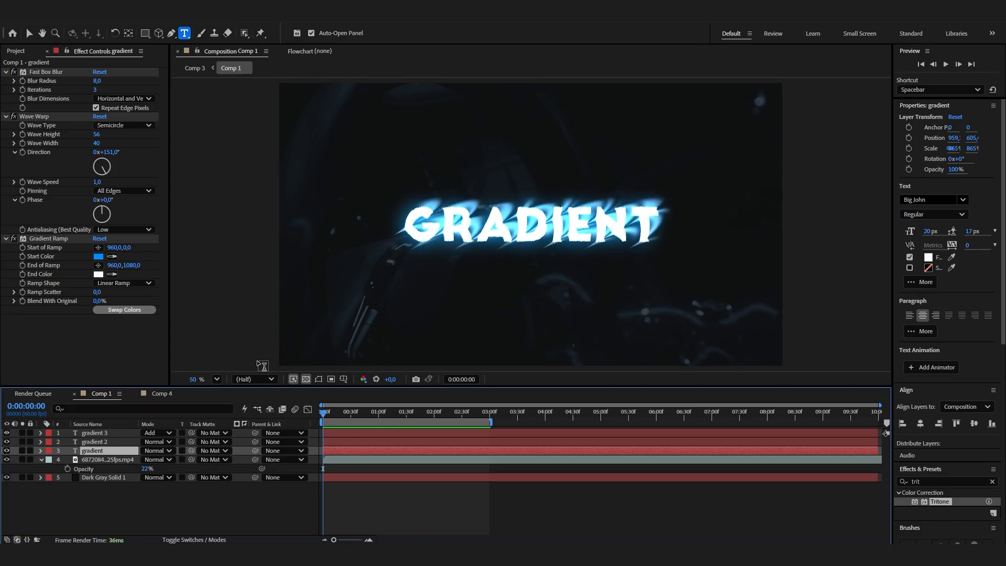
{"action": "left_click", "coordinate": [162, 393]}
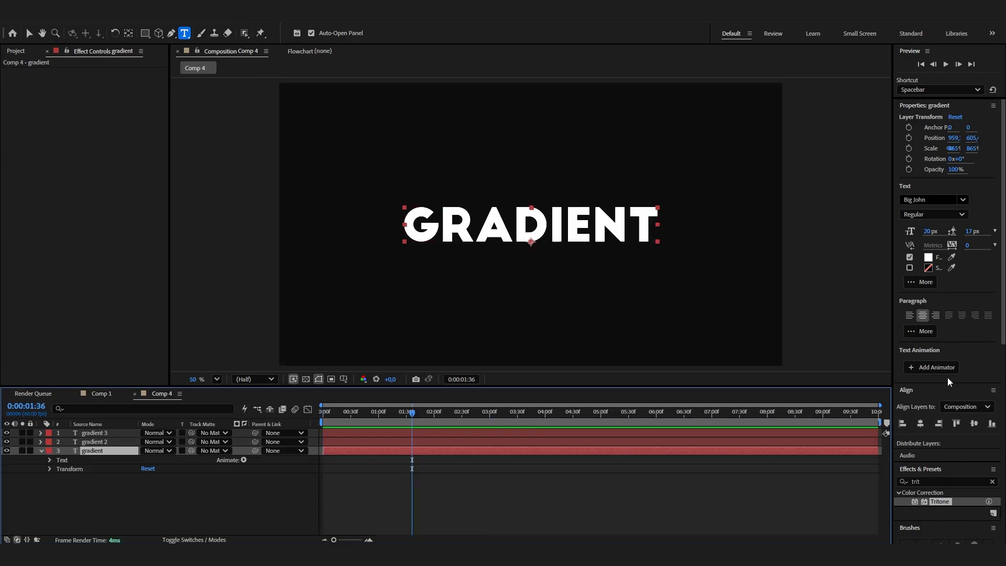
Apply Fast Box Blur to the original gradient layer with a Blur Radius of 8
{"action": "left_click", "coordinate": [938, 481]}
{"action": "type", "text": "fast box"}
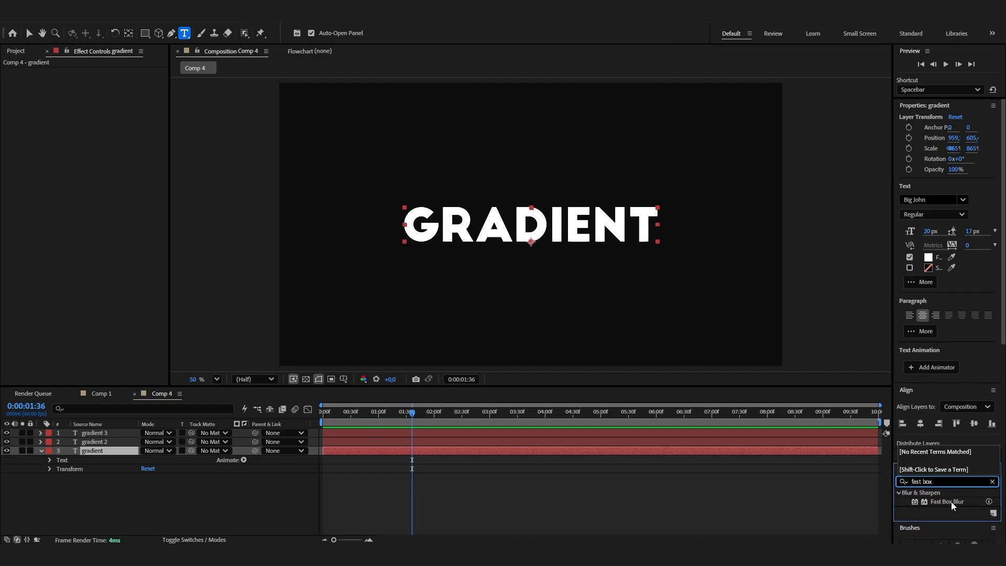
{"action": "left_click_drag", "start_coordinate": [947, 502], "coordinate": [114, 275]}
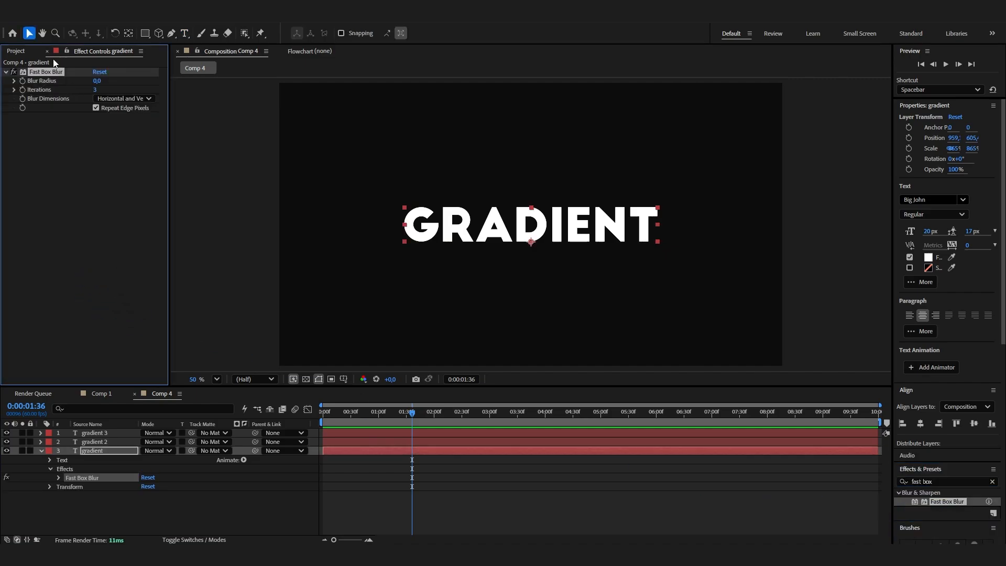
{"action": "left_click", "coordinate": [96, 81]}
{"action": "type", "text": "8"}
{"action": "key", "text": "Return"}
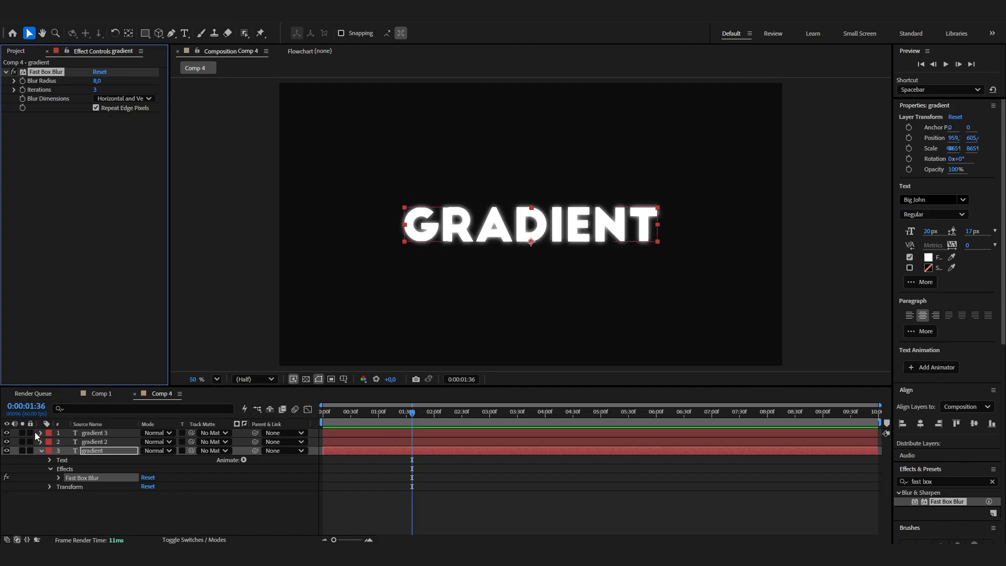
Toggle the blurred gradient layer's visibility to compare the text with and without the blur
{"action": "left_click", "coordinate": [7, 450]}
{"action": "left_click", "coordinate": [7, 450]}
{"action": "left_click", "coordinate": [7, 450]}
{"action": "left_click", "coordinate": [8, 450]}
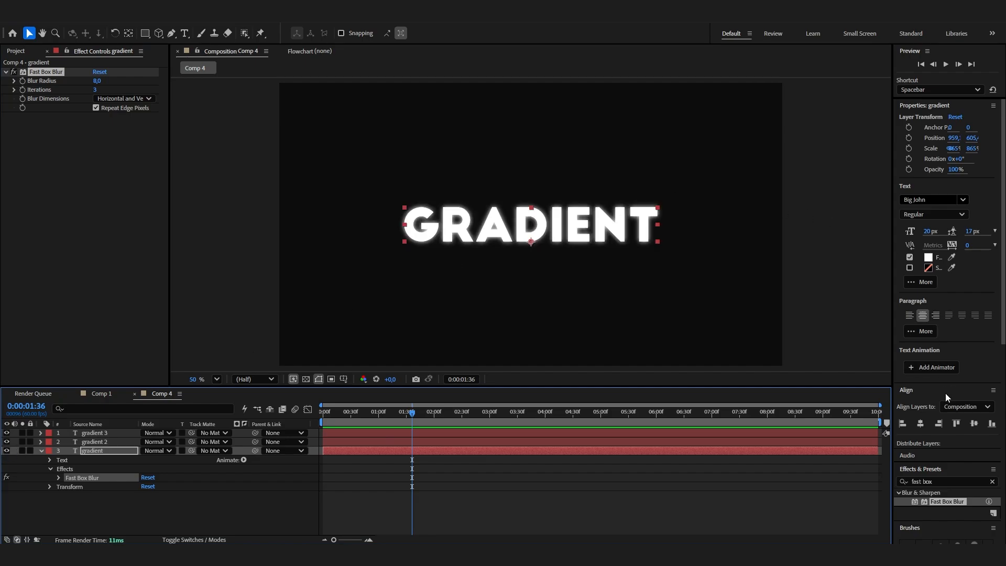
Apply Wave Warp to the original gradient layer and set its Wave Type to Semicircle
{"action": "left_click", "coordinate": [937, 481]}
{"action": "type", "text": "wav"}
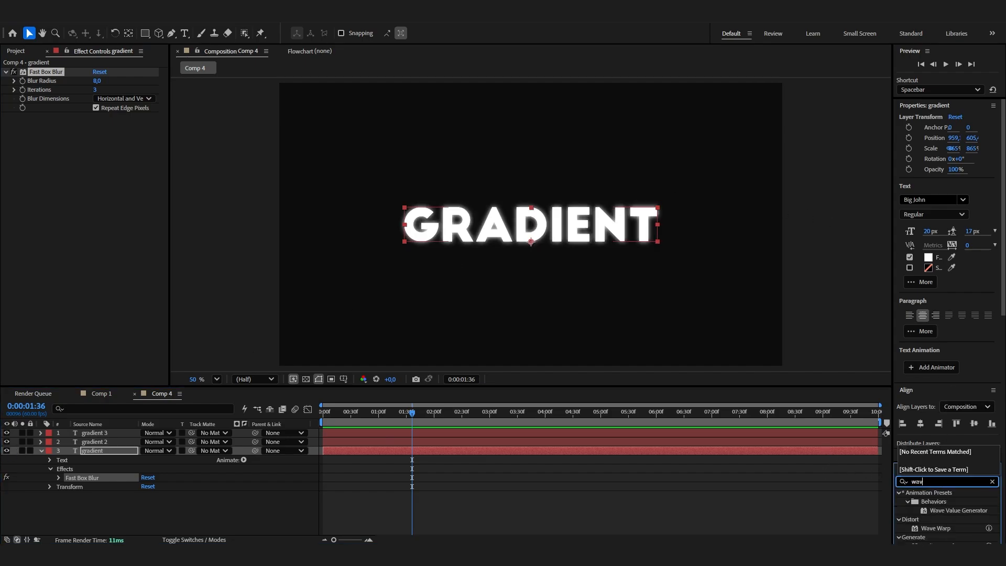
{"action": "type", "text": "e warp"}
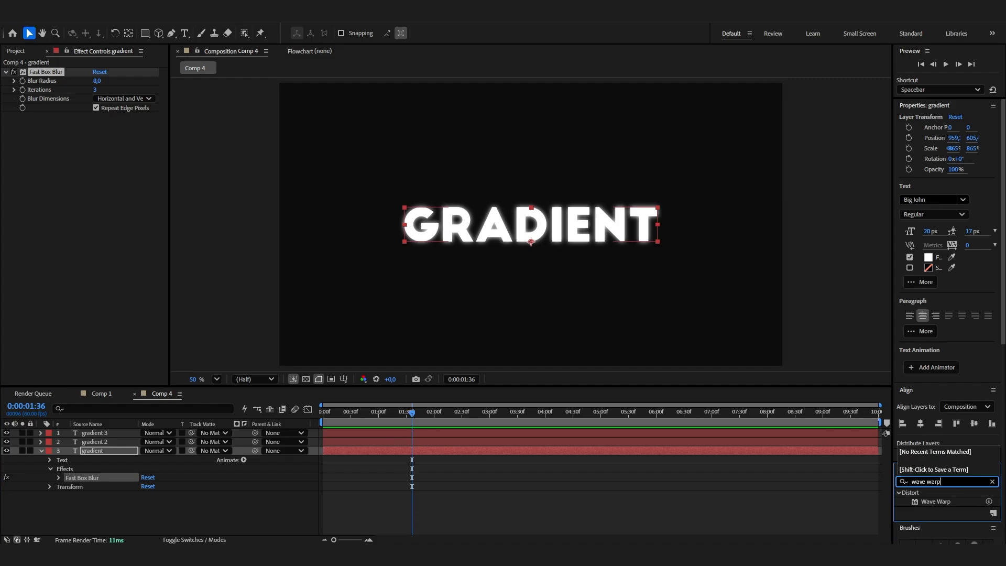
{"action": "double_click", "coordinate": [938, 501]}
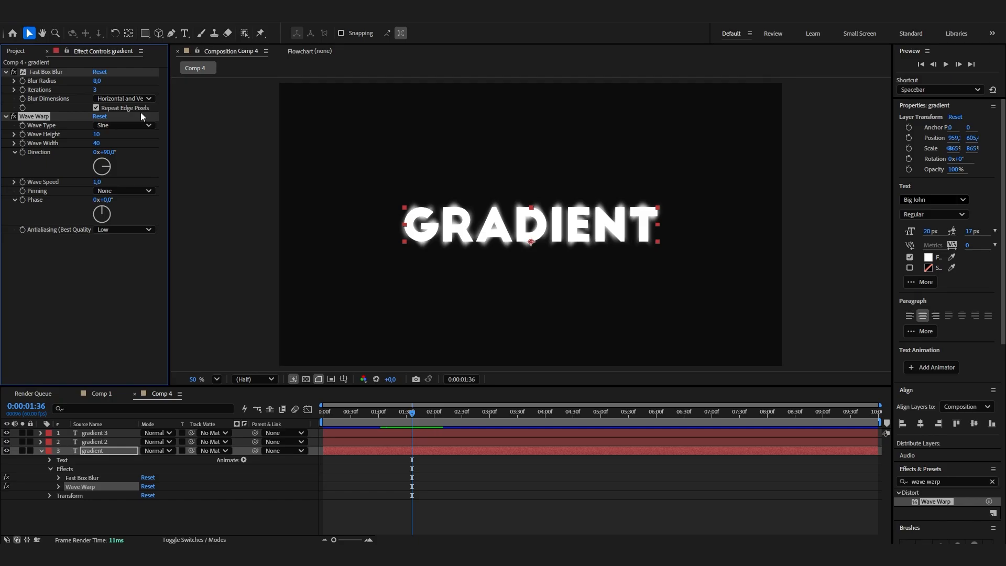
{"action": "left_click", "coordinate": [146, 126]}
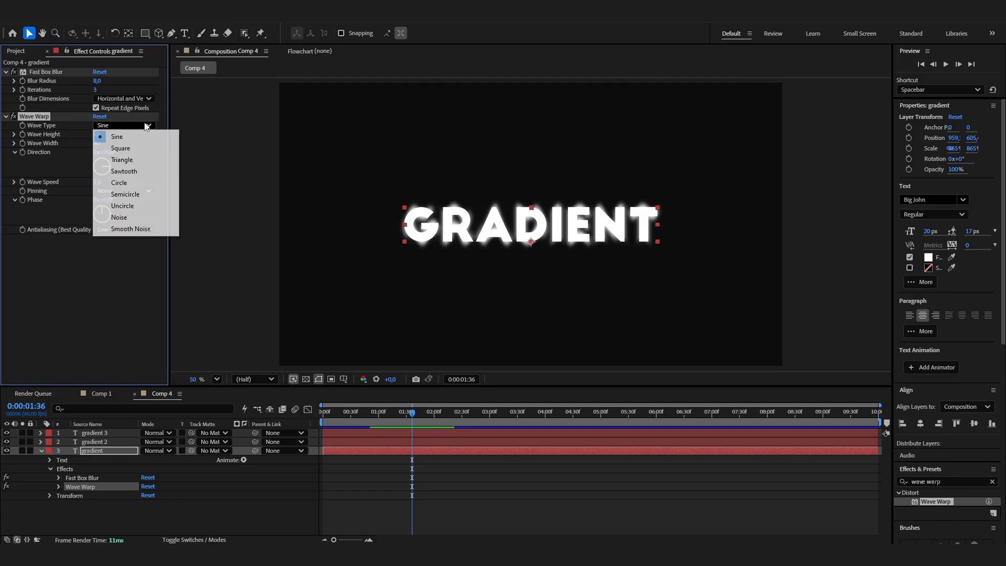
{"action": "left_click", "coordinate": [143, 193]}
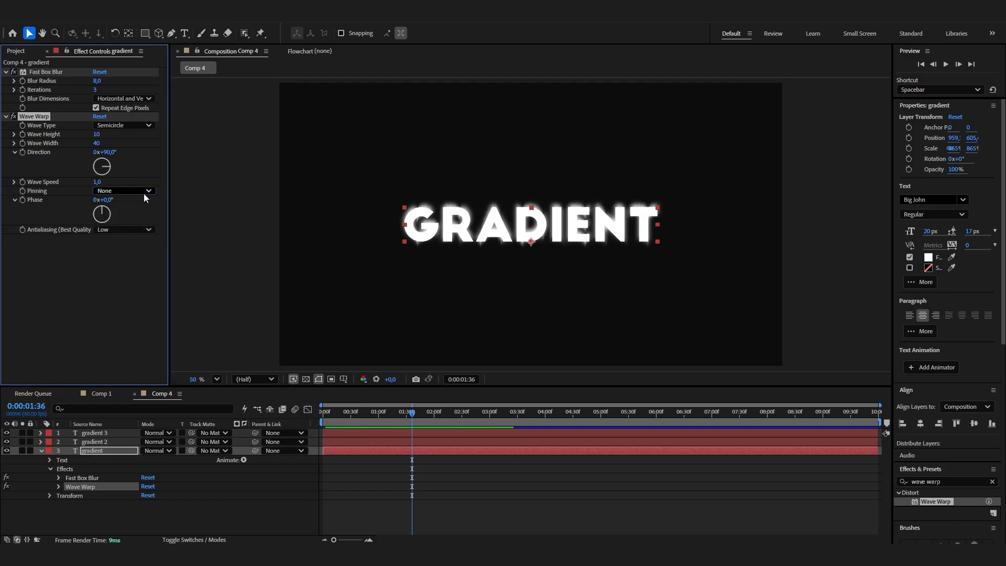
Set the Wave Warp's Wave Height to 55 and its Direction to 150°
{"action": "left_click", "coordinate": [96, 135]}
{"action": "type", "text": "55"}
{"action": "key", "text": "Return"}
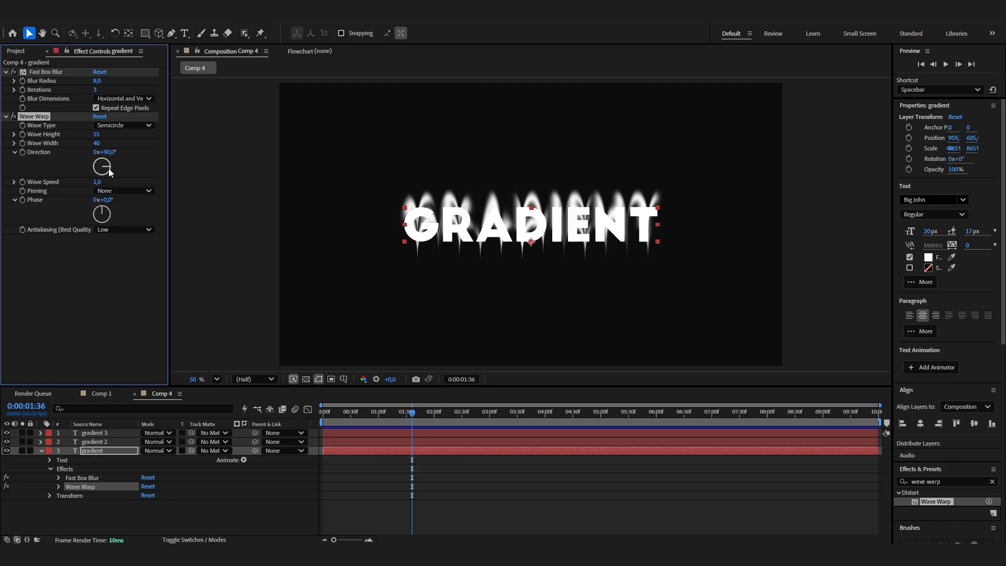
{"action": "left_click_drag", "start_coordinate": [109, 168], "coordinate": [106, 174]}
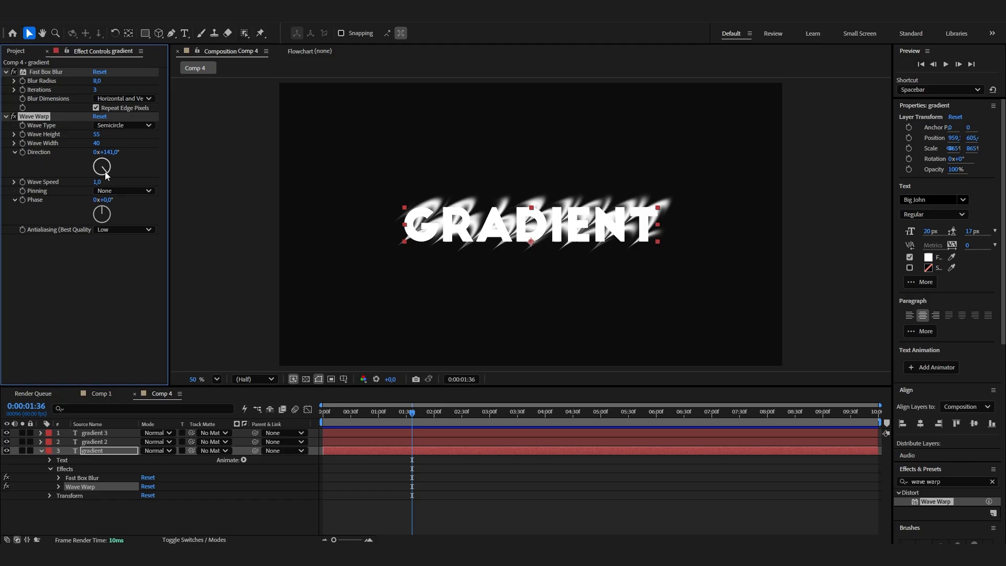
{"action": "left_click", "coordinate": [117, 151]}
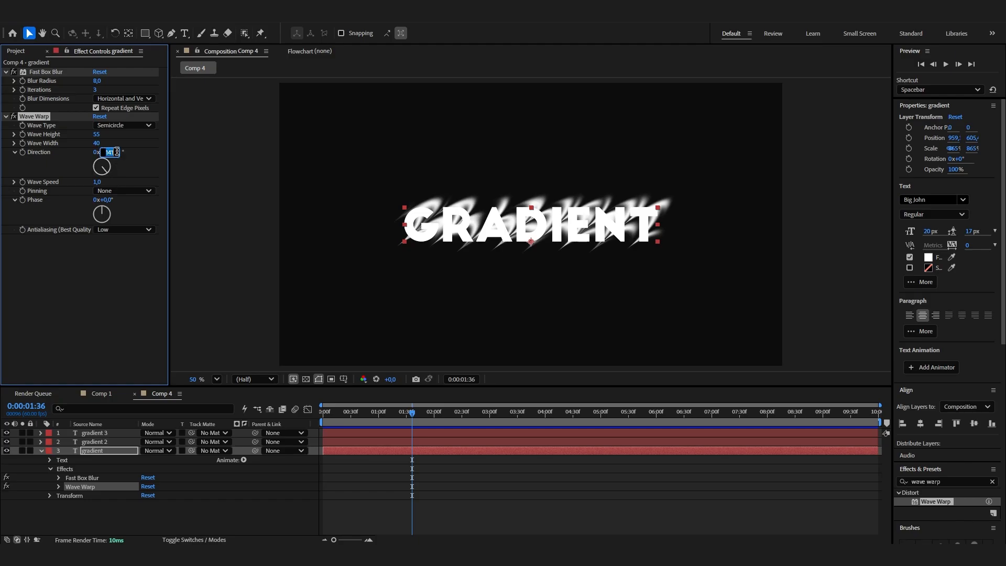
{"action": "type", "text": "150"}
{"action": "key", "text": "Return"}
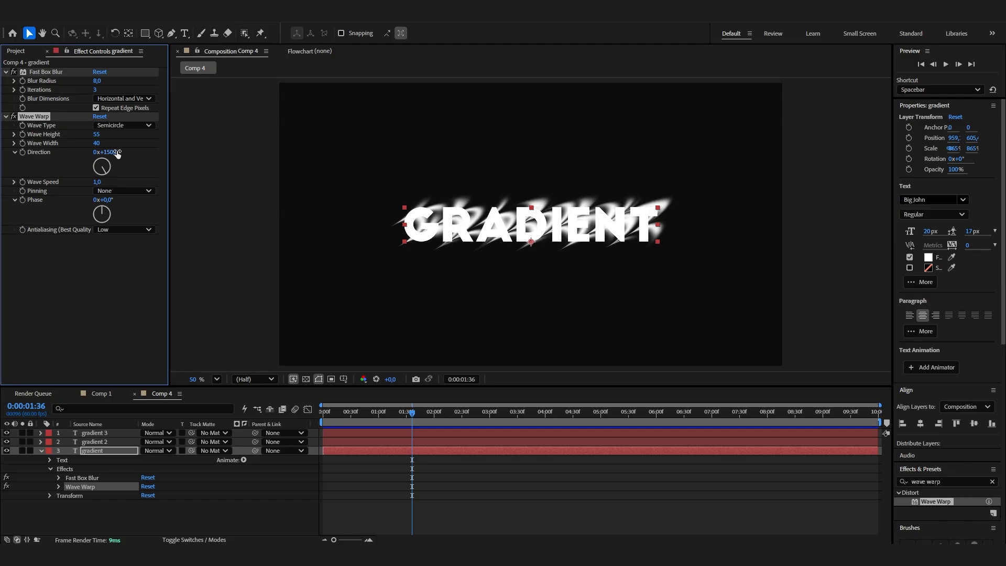
Set the Wave Warp's Pinning to All Edges
{"action": "left_click", "coordinate": [120, 190]}
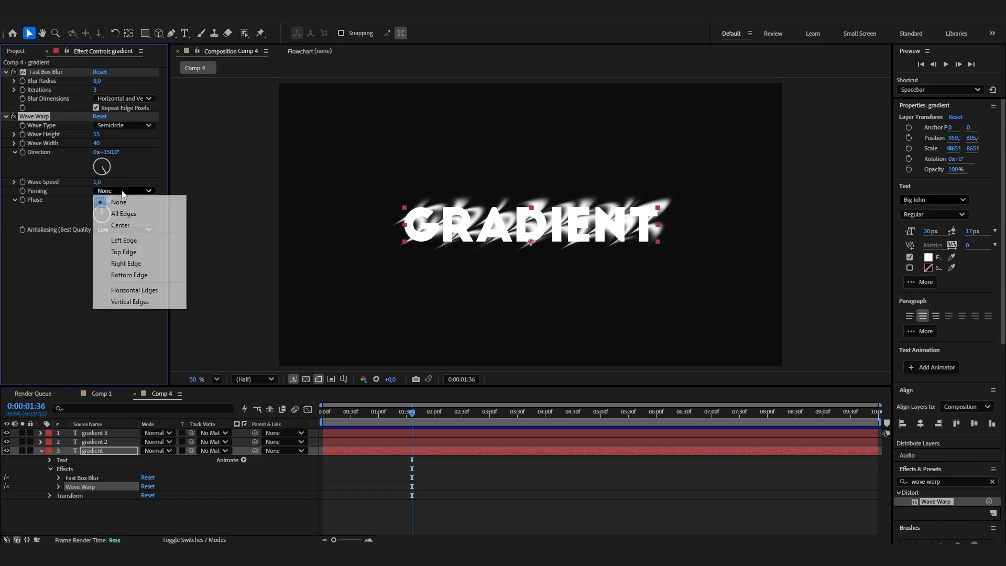
{"action": "left_click", "coordinate": [42, 183]}
{"action": "left_click", "coordinate": [115, 190]}
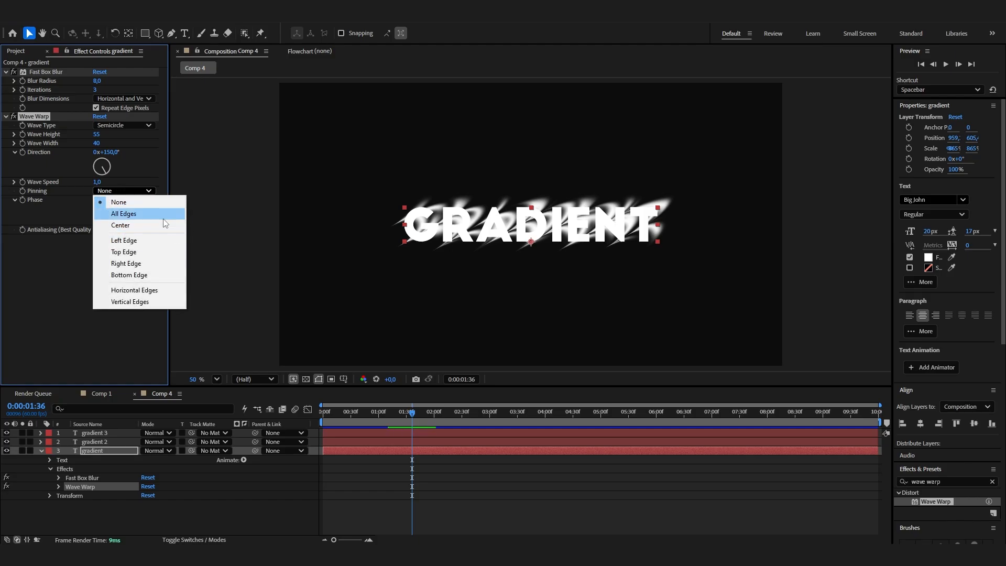
{"action": "left_click", "coordinate": [163, 218]}
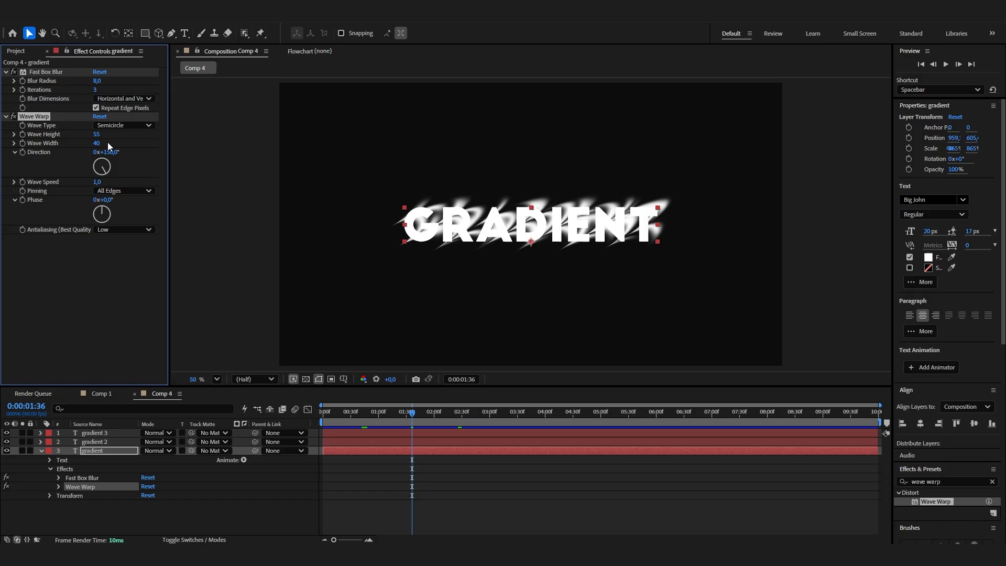
Add the Gradient Ramp effect to the original gradient layer
{"action": "left_click", "coordinate": [942, 481]}
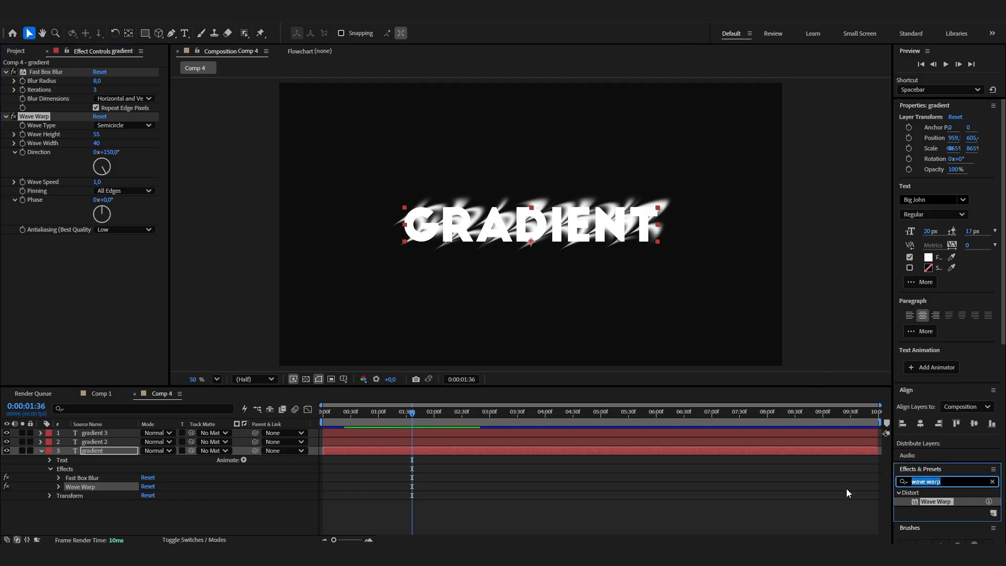
{"action": "type", "text": "gradi"}
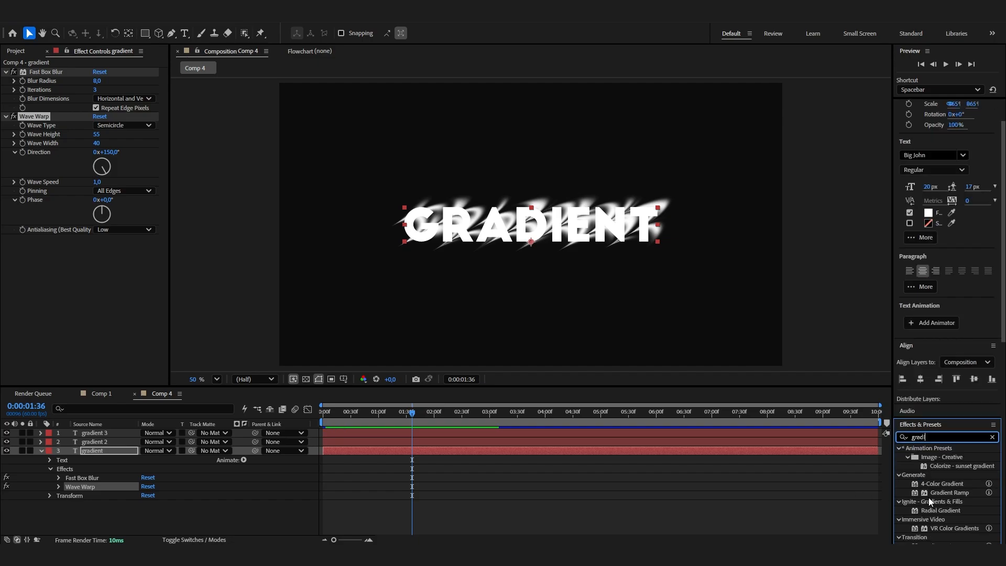
{"action": "left_click", "coordinate": [947, 495]}
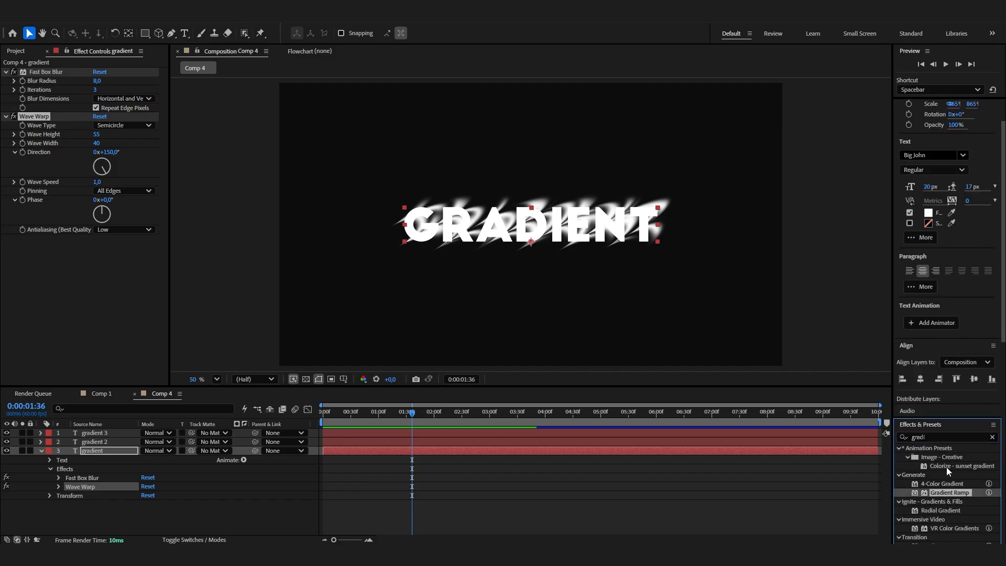
{"action": "left_click_drag", "start_coordinate": [950, 492], "coordinate": [143, 321]}
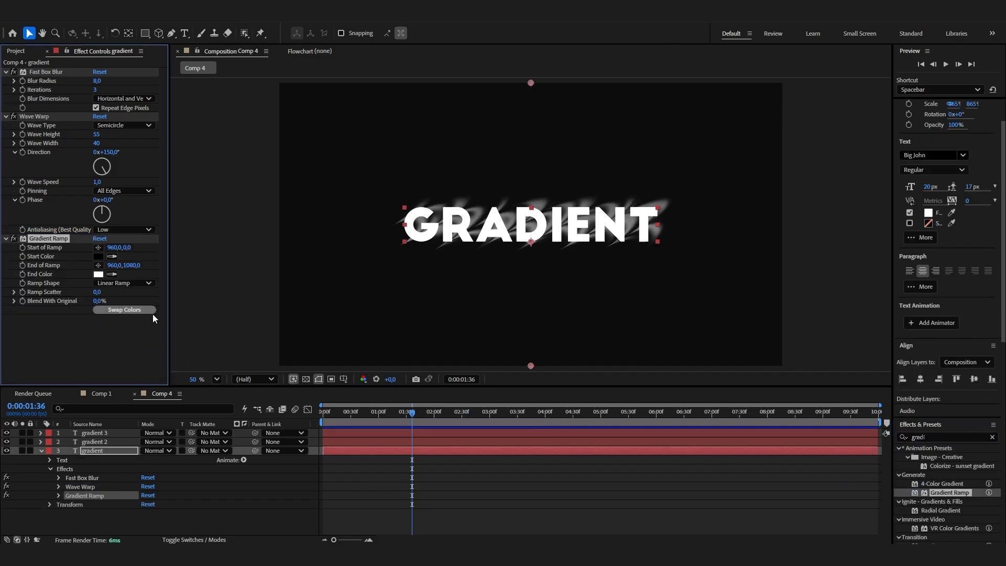
Set the Gradient Ramp's start color to blue 0096FF and move its start to about 942, 218 and its end to about 946, 832
{"action": "left_click", "coordinate": [99, 256]}
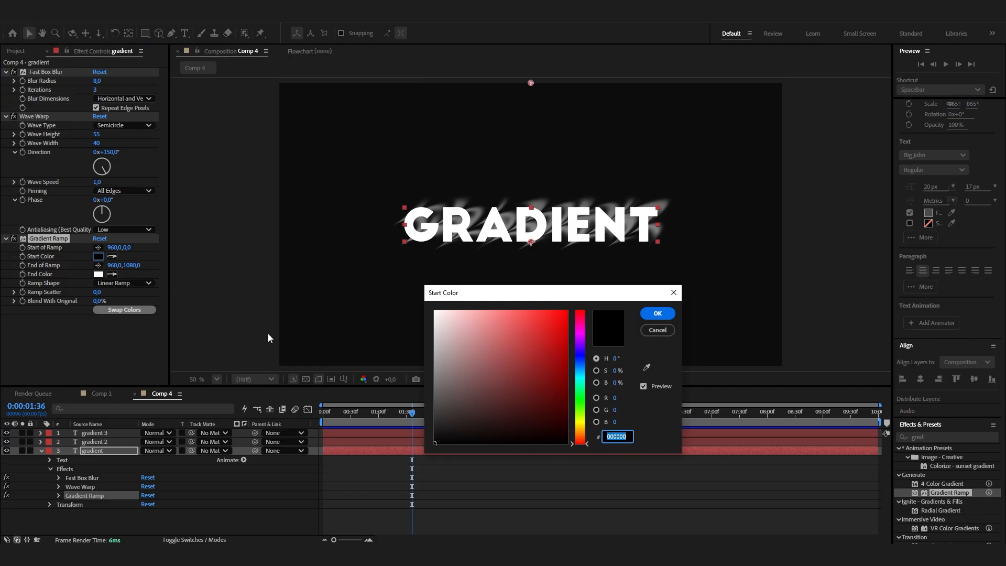
{"action": "left_click", "coordinate": [580, 367]}
{"action": "left_click", "coordinate": [566, 311]}
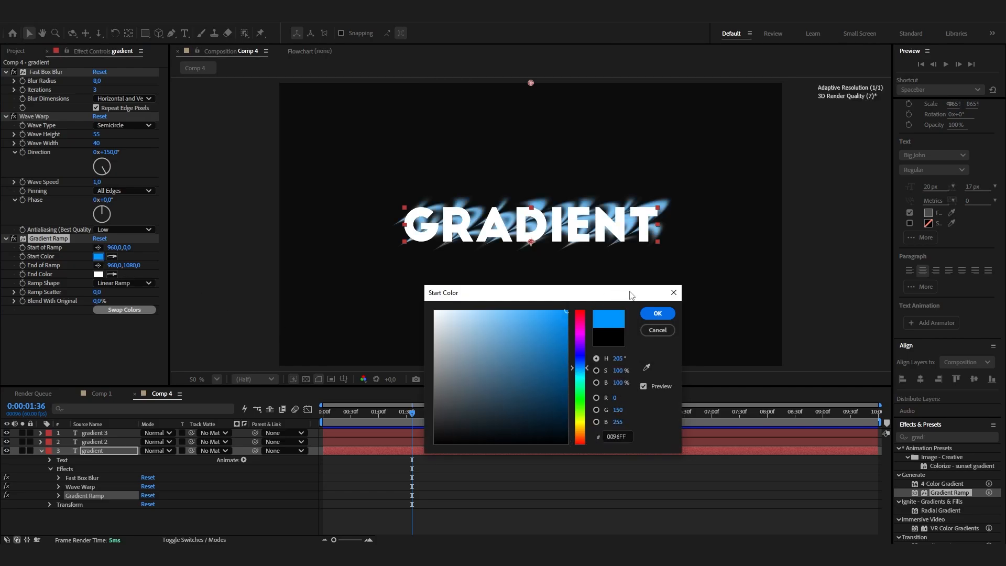
{"action": "left_click", "coordinate": [664, 314]}
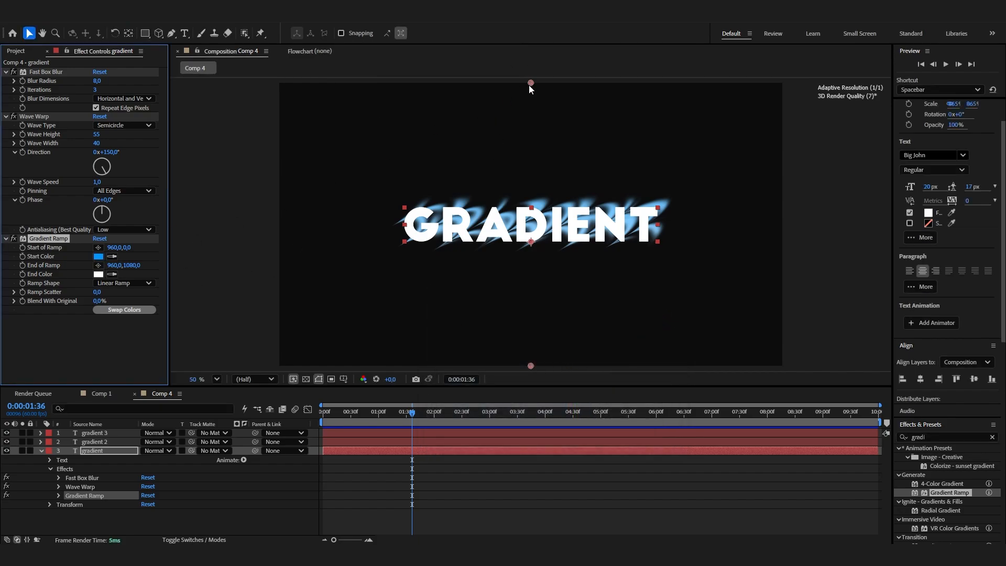
{"action": "left_click_drag", "start_coordinate": [530, 366], "coordinate": [526, 301]}
{"action": "left_click_drag", "start_coordinate": [531, 82], "coordinate": [526, 142]}
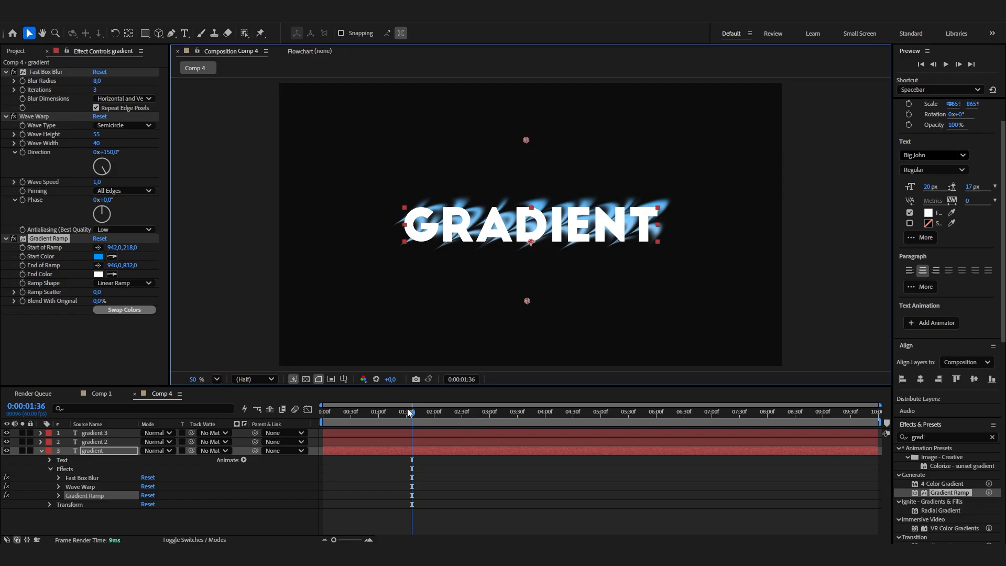
Preview the wave animation from 0:00:01:56 and toggle the gradient 3 layer's visibility to check its contribution
{"action": "left_click_drag", "start_coordinate": [411, 412], "coordinate": [431, 432]}
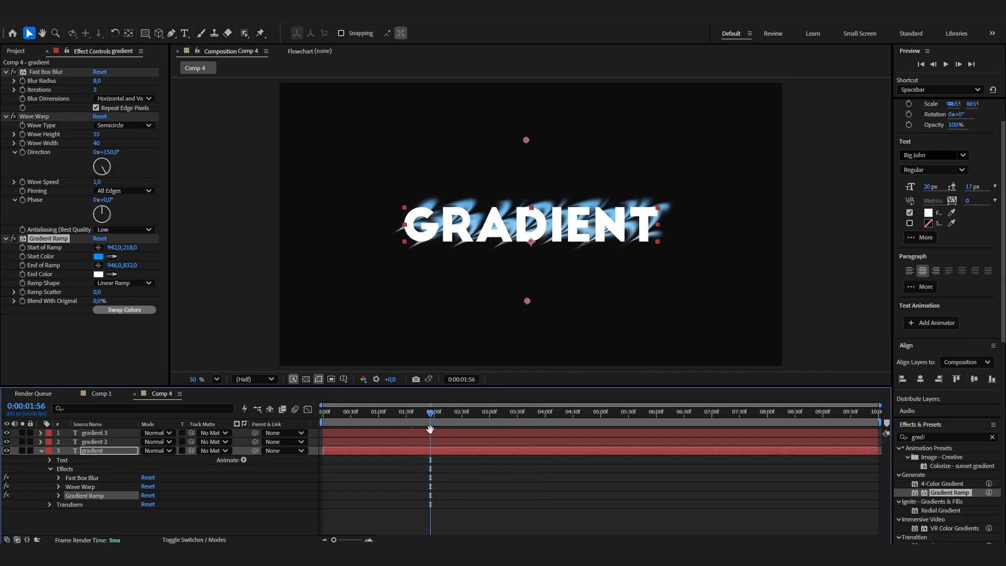
{"action": "key", "text": "space"}
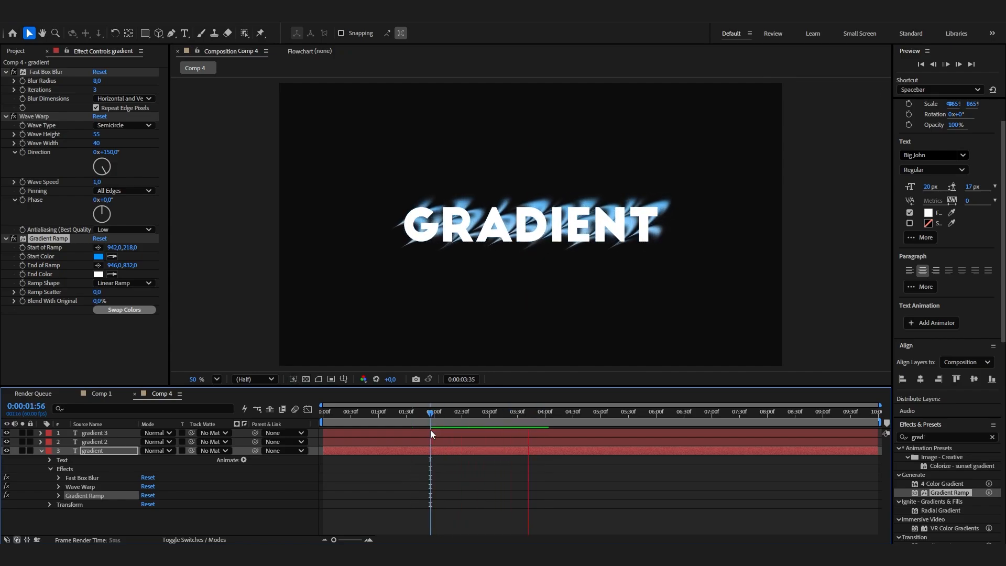
{"action": "key", "text": "space"}
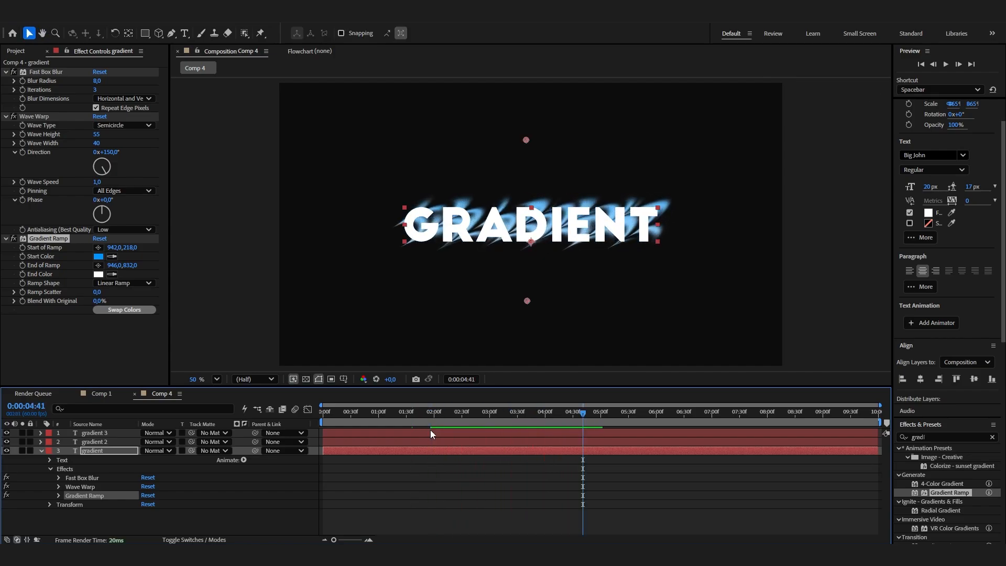
{"action": "left_click", "coordinate": [6, 433]}
{"action": "left_click", "coordinate": [7, 433]}
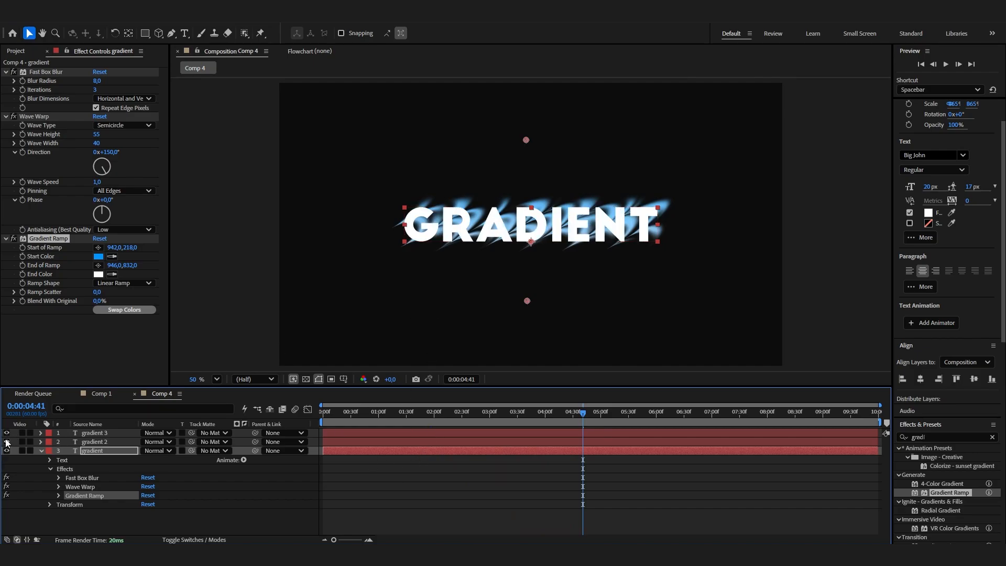
Inspect the finished glowing text in Comp 1 at 0:00:00:59 and return to Comp 4
{"action": "left_click", "coordinate": [101, 394]}
{"action": "left_click_drag", "start_coordinate": [495, 410], "coordinate": [377, 418]}
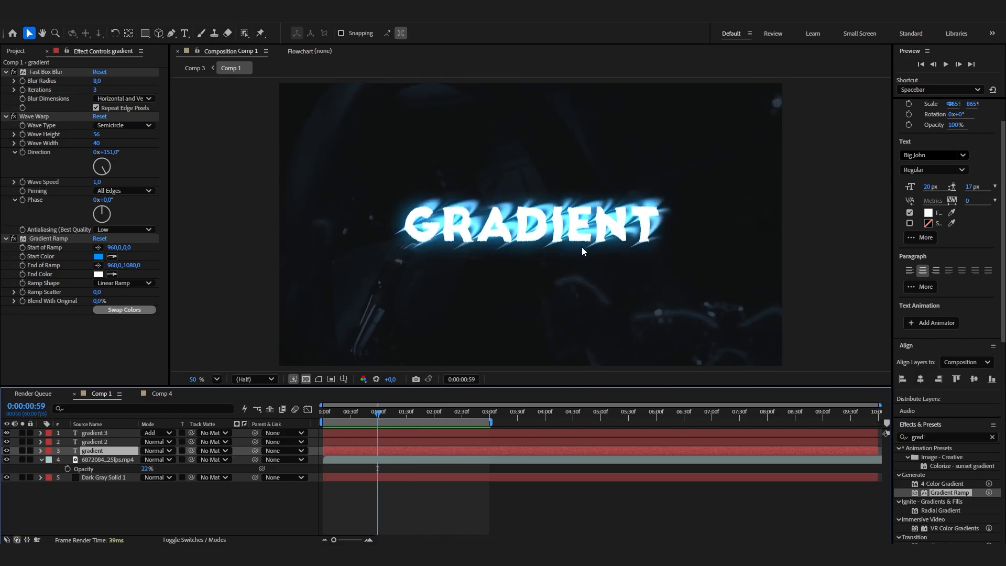
{"action": "left_click", "coordinate": [174, 392]}
Add the Wave Warp effect to the gradient 2 layer
{"action": "left_click", "coordinate": [112, 443]}
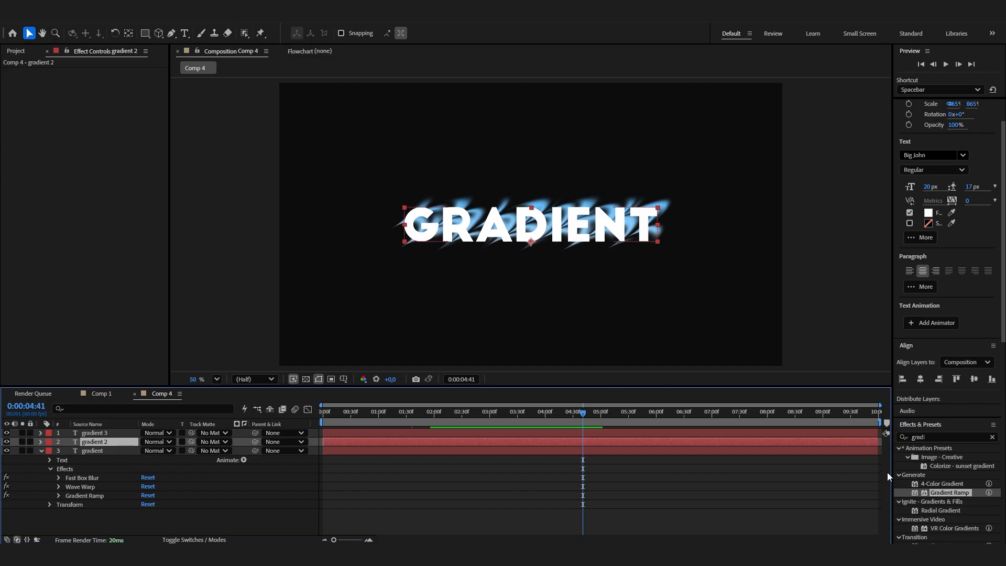
{"action": "left_click", "coordinate": [938, 437]}
{"action": "type", "text": "wave"}
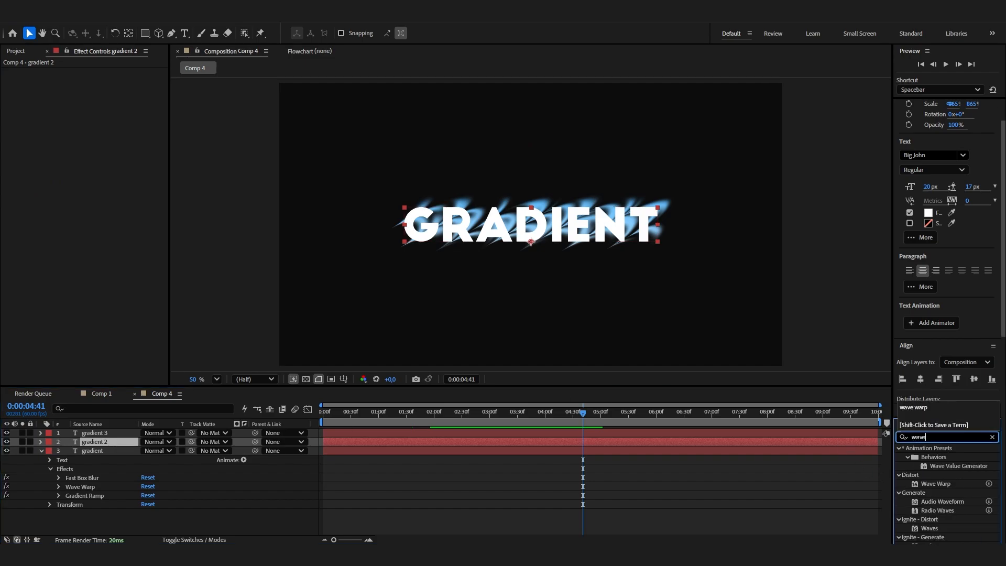
{"action": "key", "text": "Return"}
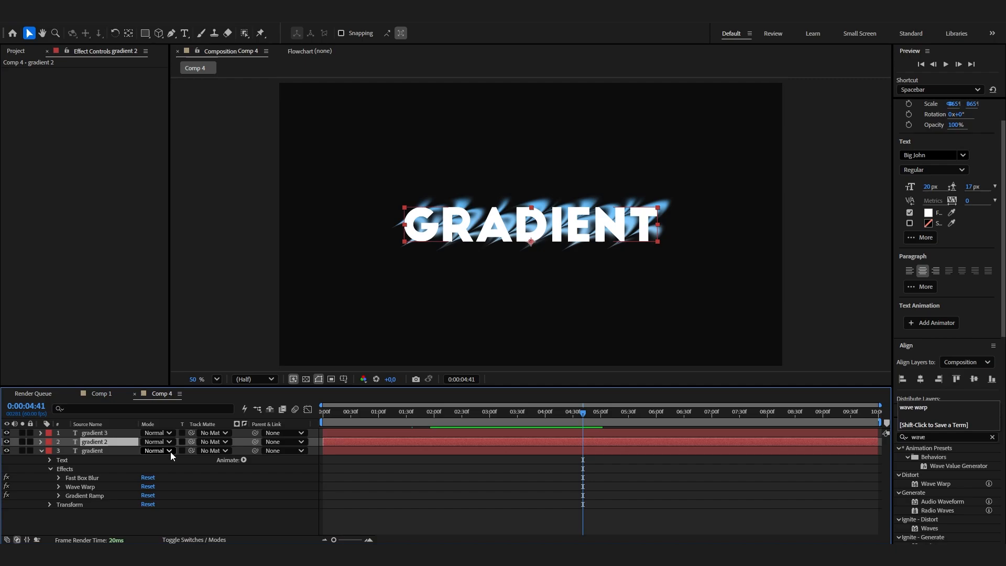
{"action": "left_click", "coordinate": [962, 437]}
{"action": "type", "text": "wa"}
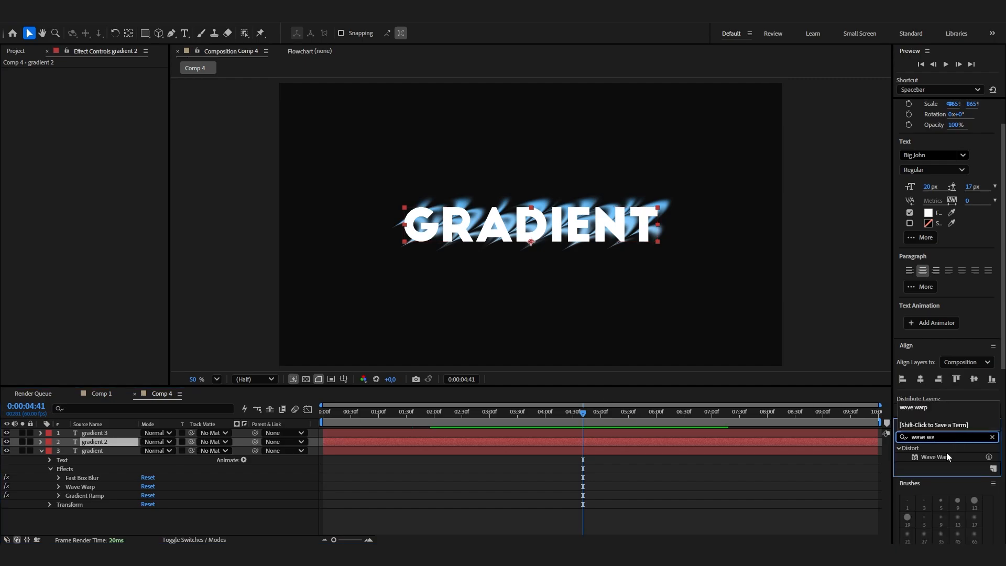
{"action": "double_click", "coordinate": [934, 457]}
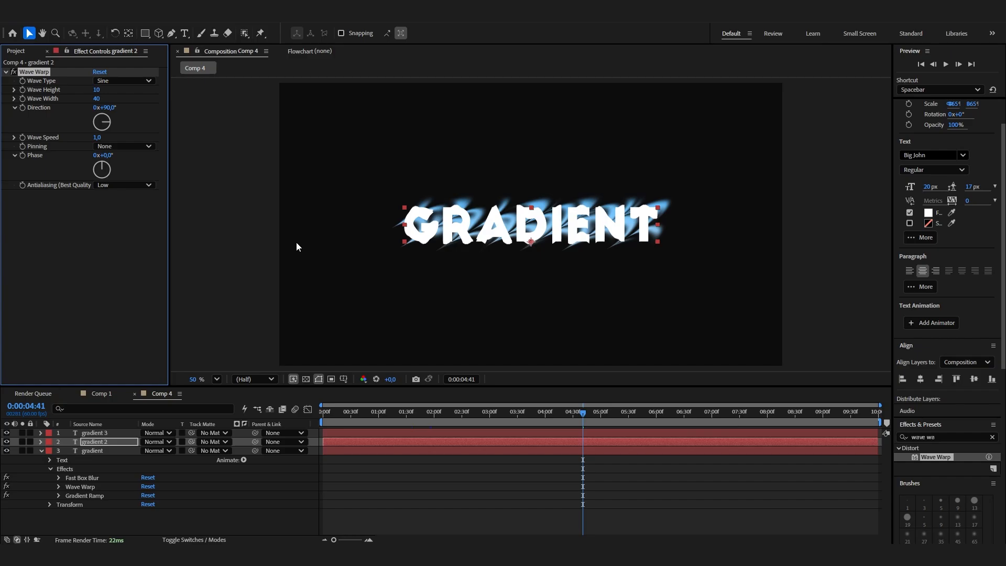
Set gradient 2's Wave Warp to the Semicircle wave type with a wave height of 6
{"action": "left_click", "coordinate": [142, 82]}
{"action": "left_click", "coordinate": [129, 150]}
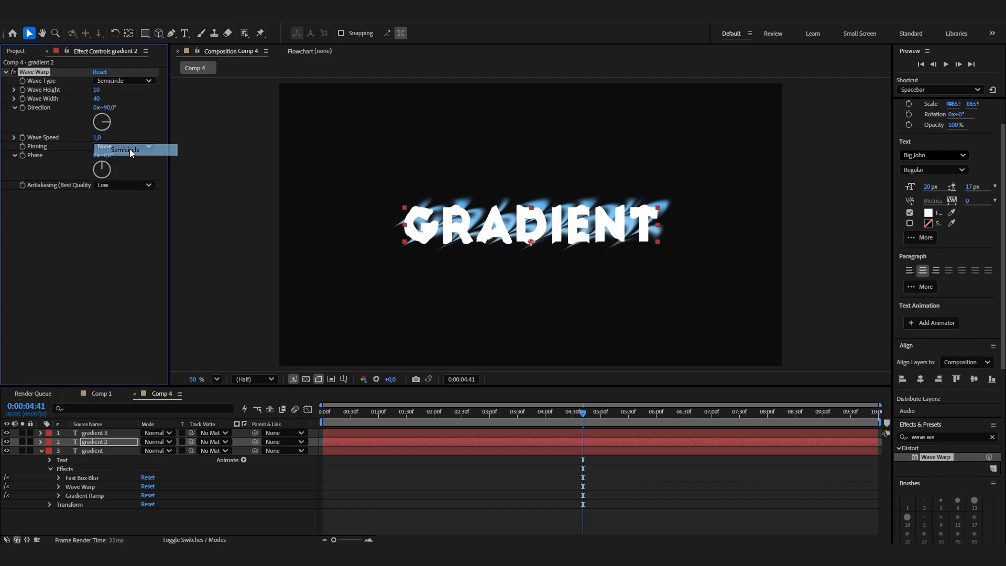
{"action": "left_click", "coordinate": [97, 90]}
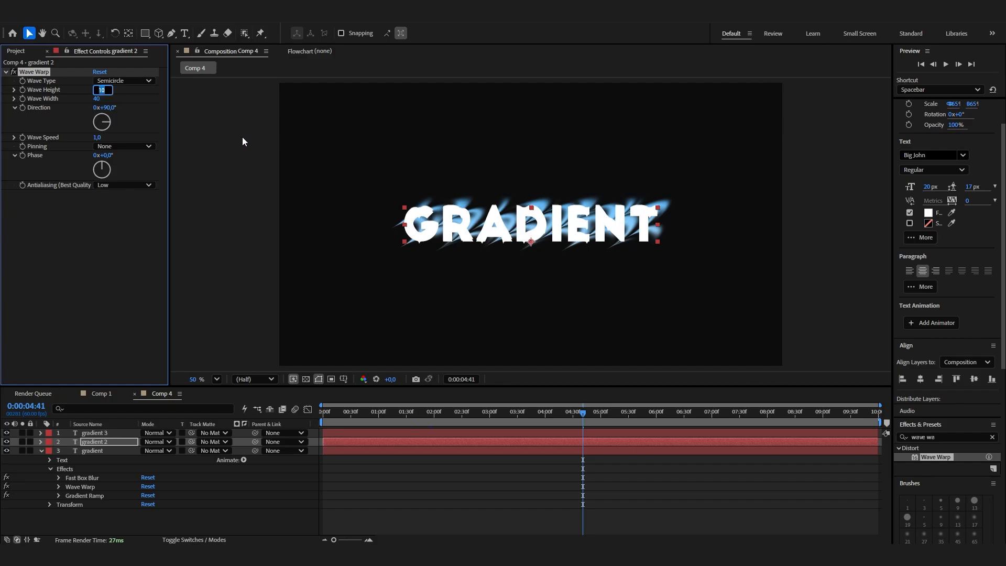
{"action": "type", "text": "6"}
{"action": "key", "text": "Return"}
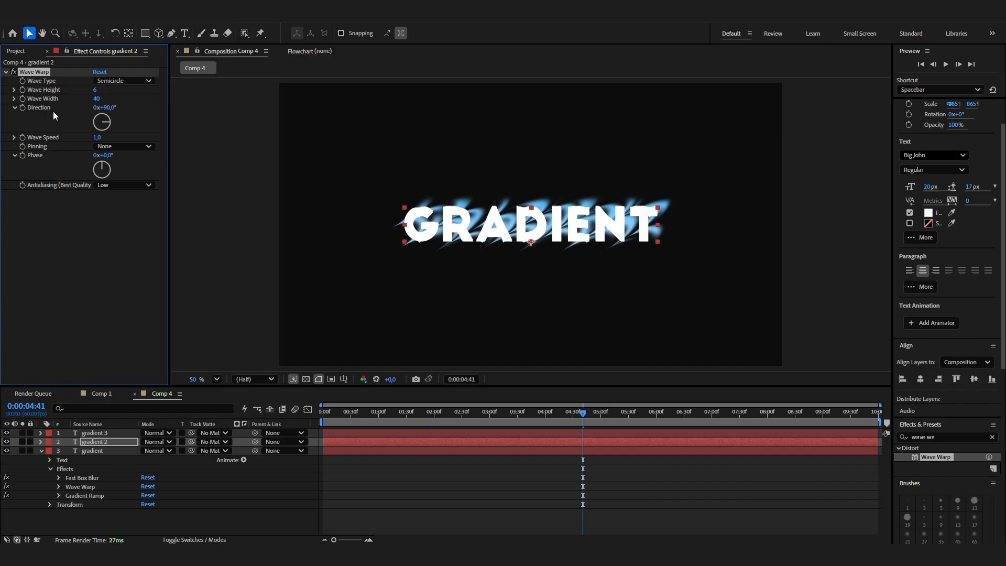
Check the original gradient layer's Wave Warp direction and set gradient 2's direction to match at 150°
{"action": "left_click", "coordinate": [104, 451]}
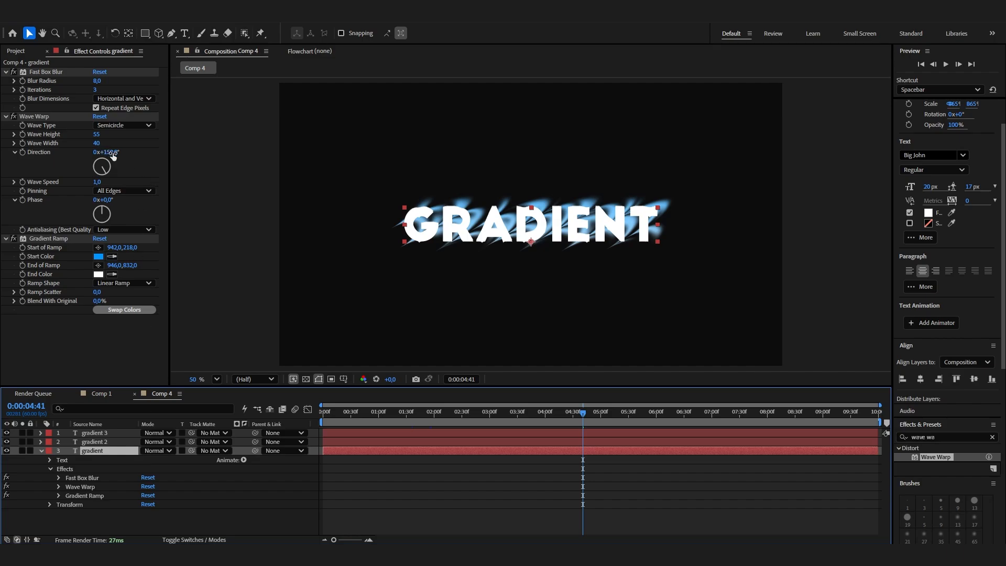
{"action": "left_click", "coordinate": [103, 441]}
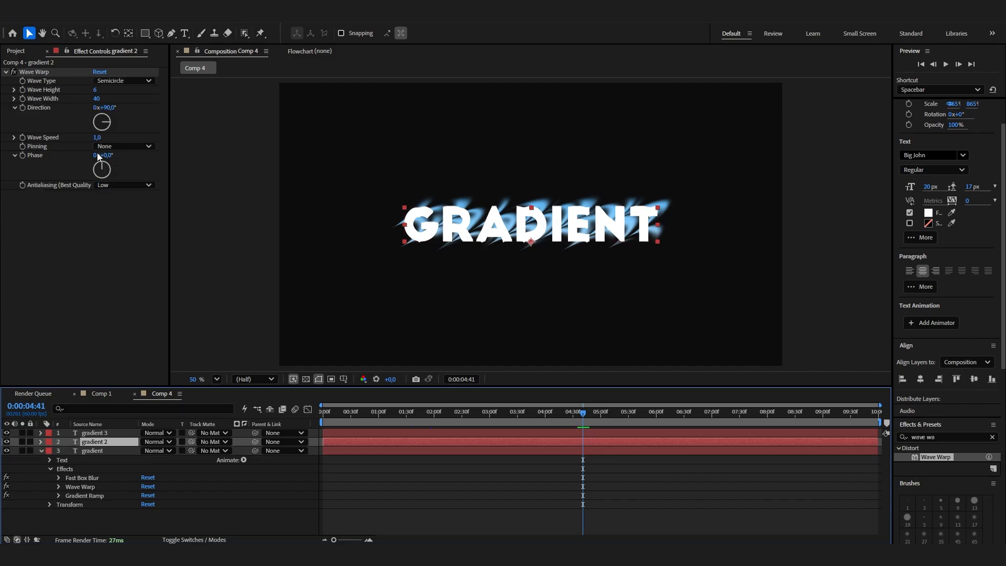
{"action": "left_click", "coordinate": [107, 107]}
{"action": "type", "text": "90"}
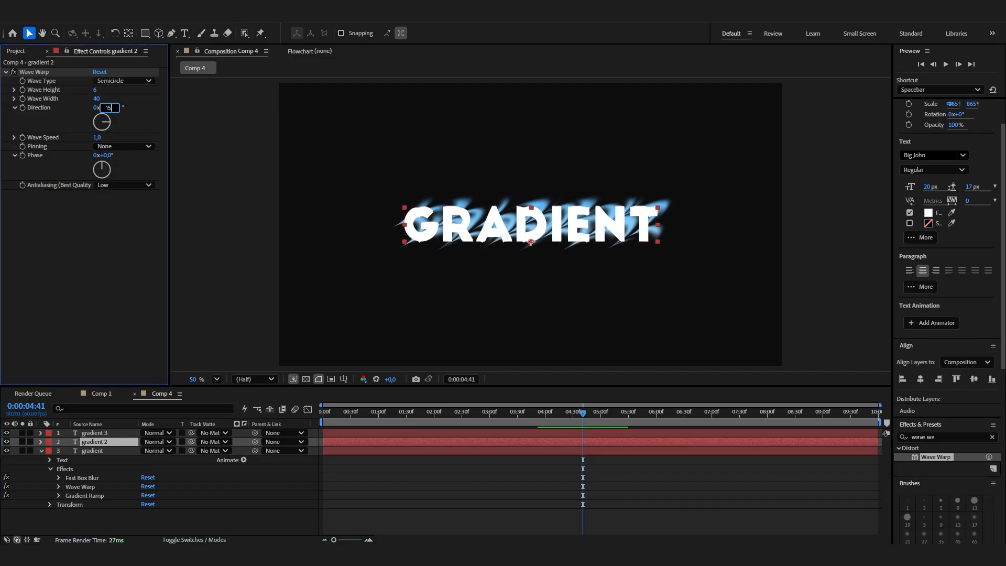
{"action": "key", "text": "Return"}
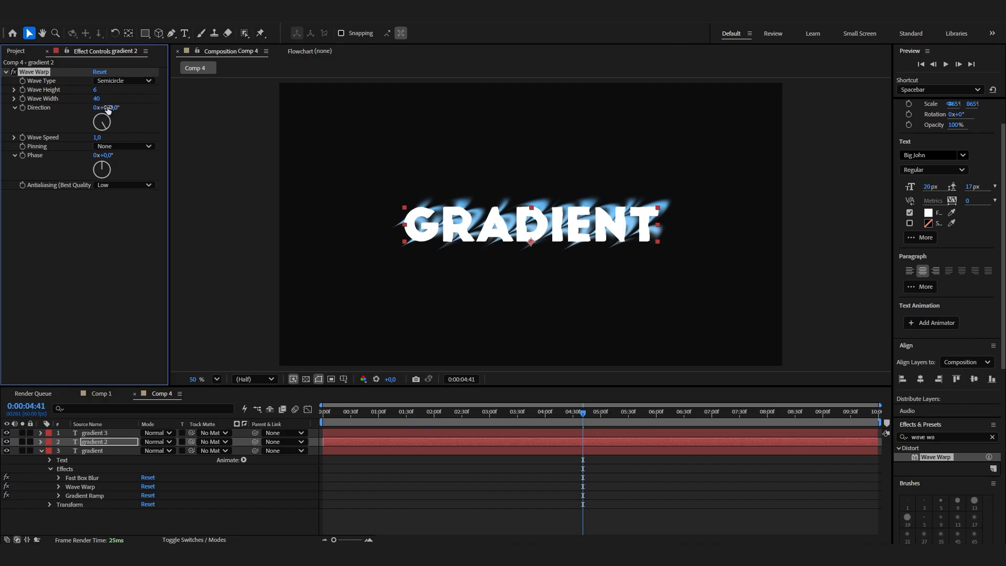
{"action": "left_click_drag", "start_coordinate": [108, 109], "coordinate": [139, 109]}
Scrub through the wave animation and hide the gradient 3 layer to examine gradient 2's warp up to 0:00:05:08
{"action": "left_click_drag", "start_coordinate": [583, 414], "coordinate": [553, 414]}
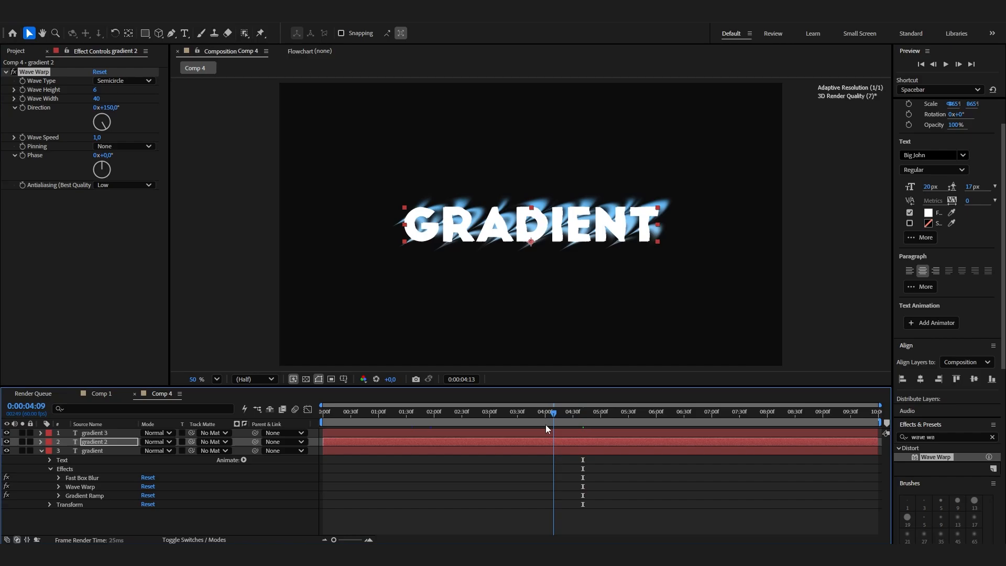
{"action": "left_click", "coordinate": [485, 414]}
{"action": "left_click_drag", "start_coordinate": [485, 410], "coordinate": [556, 445]}
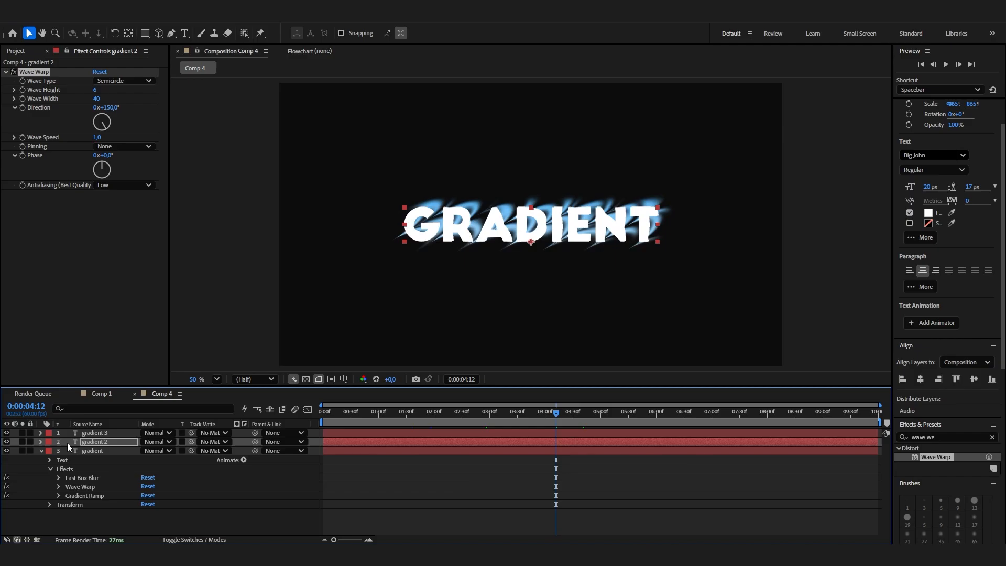
{"action": "left_click", "coordinate": [7, 433]}
{"action": "left_click_drag", "start_coordinate": [426, 416], "coordinate": [608, 416]}
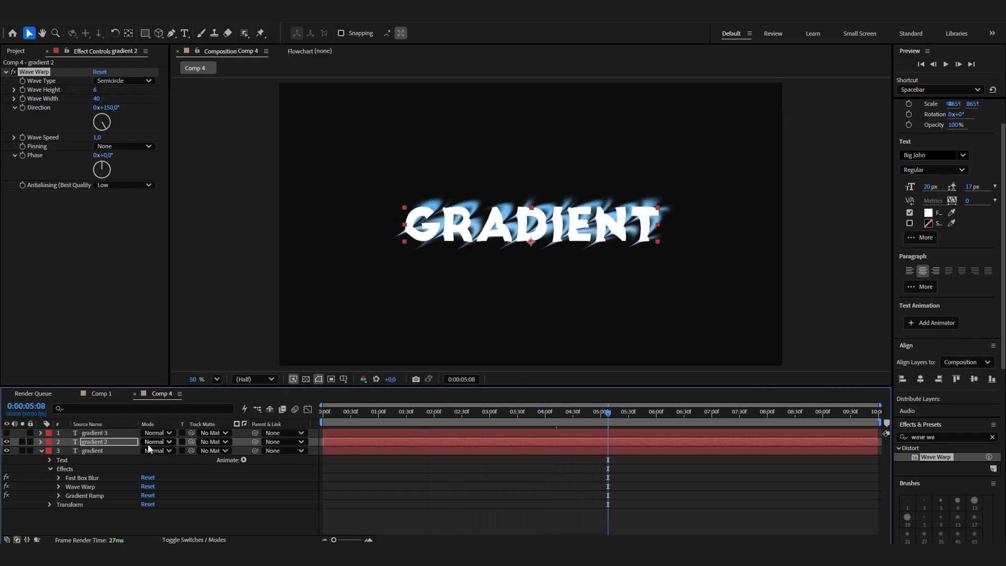
Compare the warped letter edges with the reference text in Comp 1, then go back to Comp 4
{"action": "scroll", "coordinate": [407, 294], "scroll_direction": "up", "scroll_amount": 1}
{"action": "scroll", "coordinate": [406, 294], "scroll_direction": "down", "scroll_amount": 1}
{"action": "left_click", "coordinate": [101, 393]}
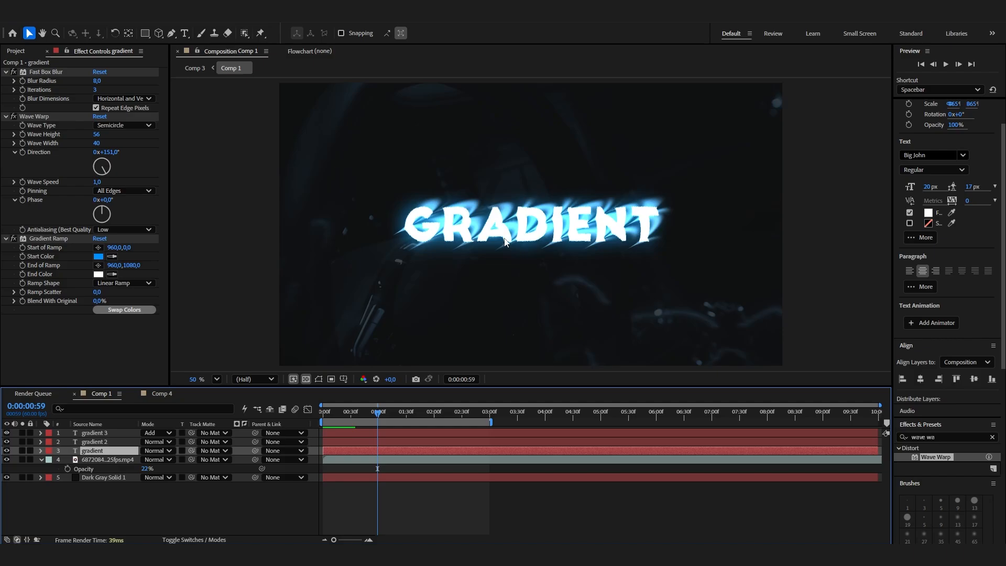
{"action": "left_click", "coordinate": [152, 393]}
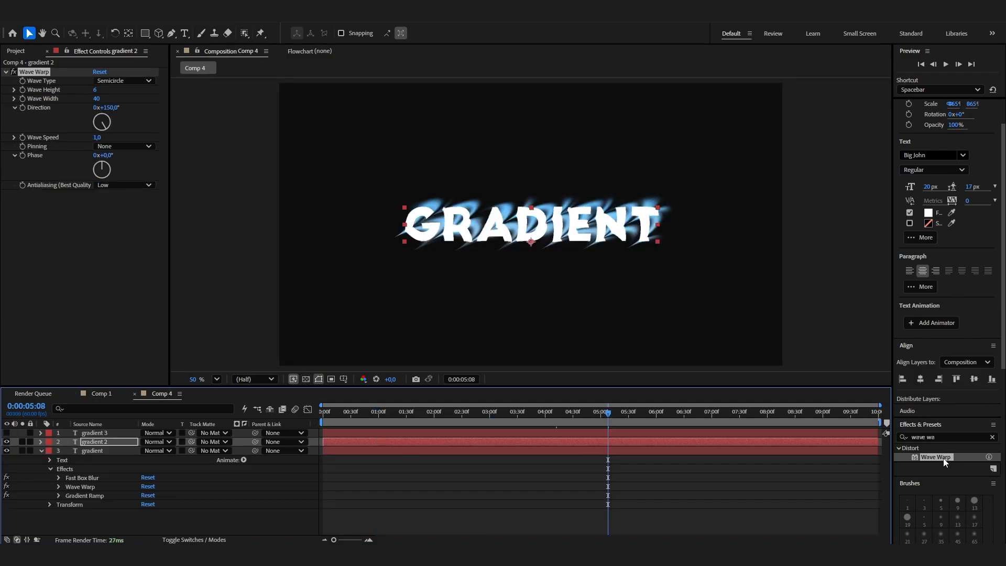
Add a second Wave Warp to gradient 2 with the Noise wave type and a wave height of 2
{"action": "left_click_drag", "start_coordinate": [943, 458], "coordinate": [81, 248]}
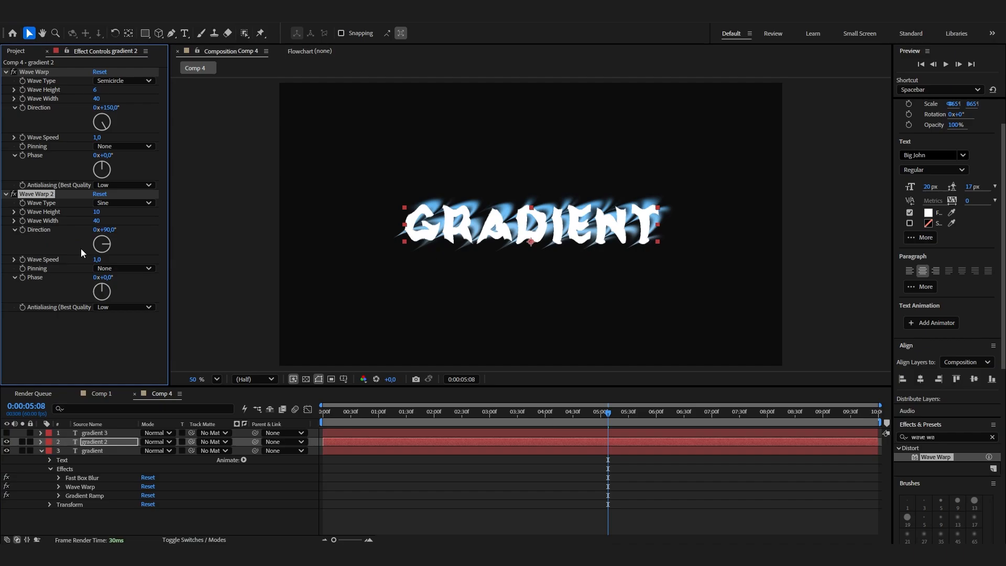
{"action": "left_click", "coordinate": [100, 203]}
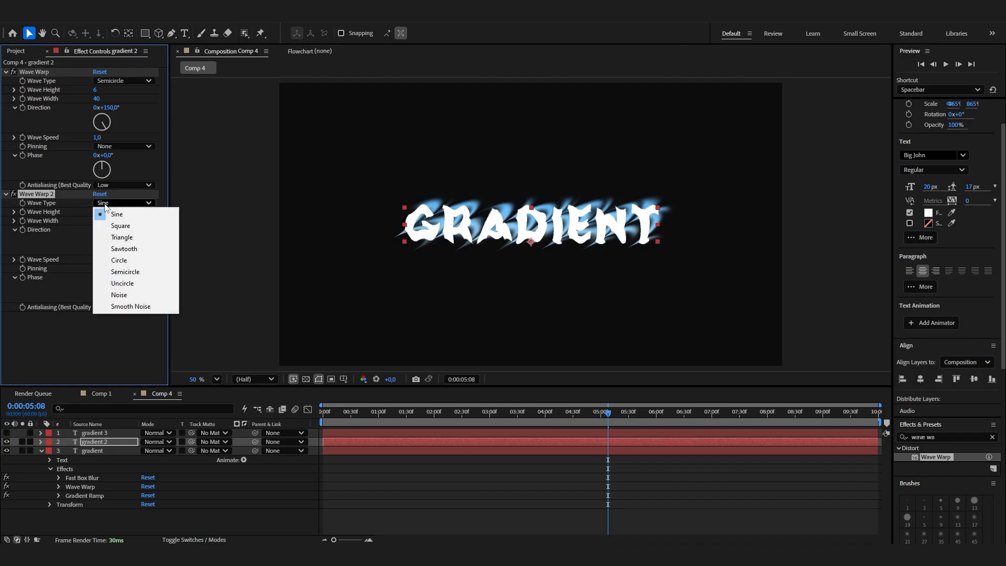
{"action": "left_click", "coordinate": [133, 296]}
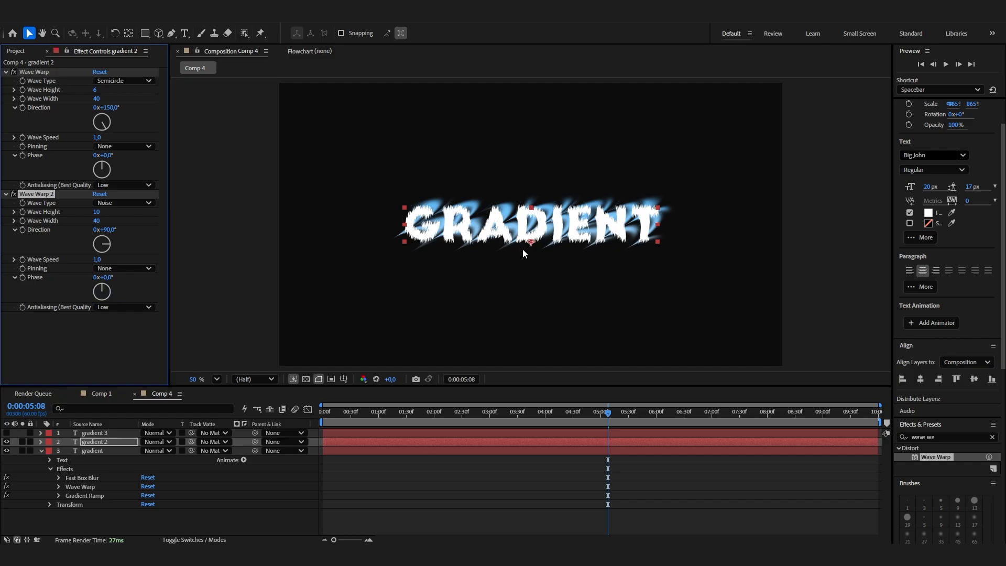
{"action": "left_click", "coordinate": [96, 212]}
{"action": "type", "text": "2"}
{"action": "key", "text": "Return"}
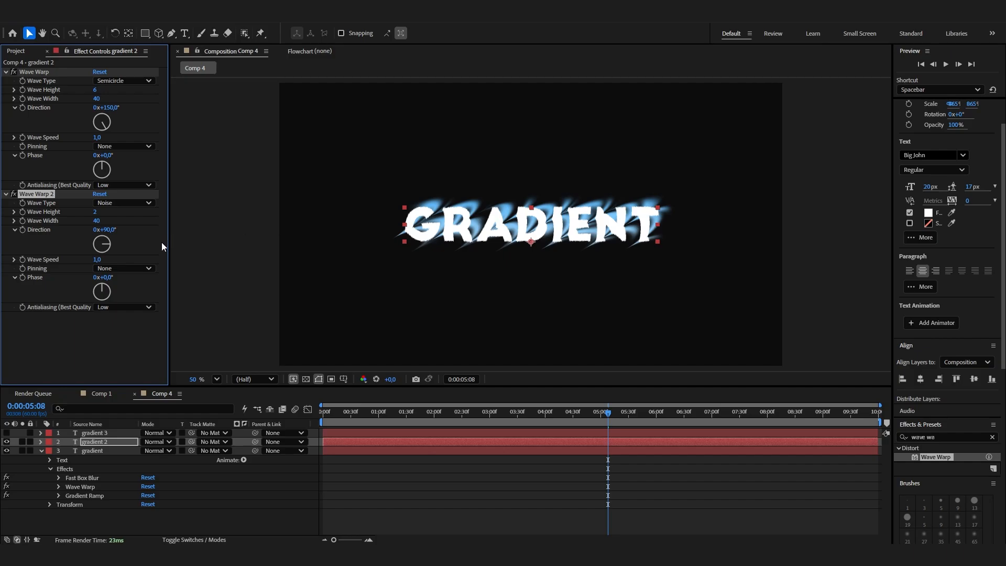
Move the current time to 0:00:04:48 and turn the gradient 3 layer's visibility back on
{"action": "left_click_drag", "start_coordinate": [601, 415], "coordinate": [583, 423]}
{"action": "left_click", "coordinate": [7, 433]}
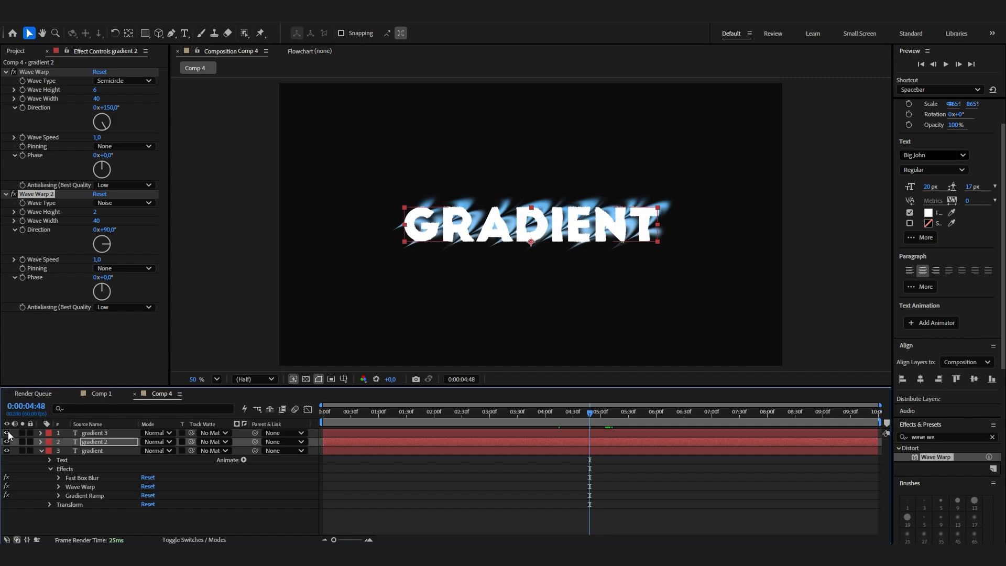
{"action": "left_click", "coordinate": [7, 432]}
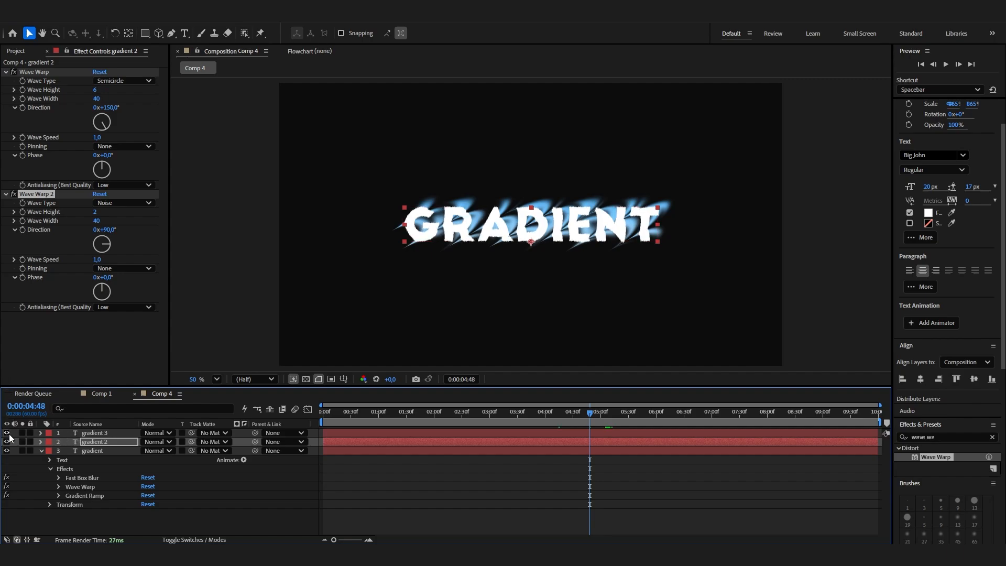
Add the Fast Box Blur effect to the gradient 3 layer with a blur radius of 32
{"action": "left_click", "coordinate": [94, 432]}
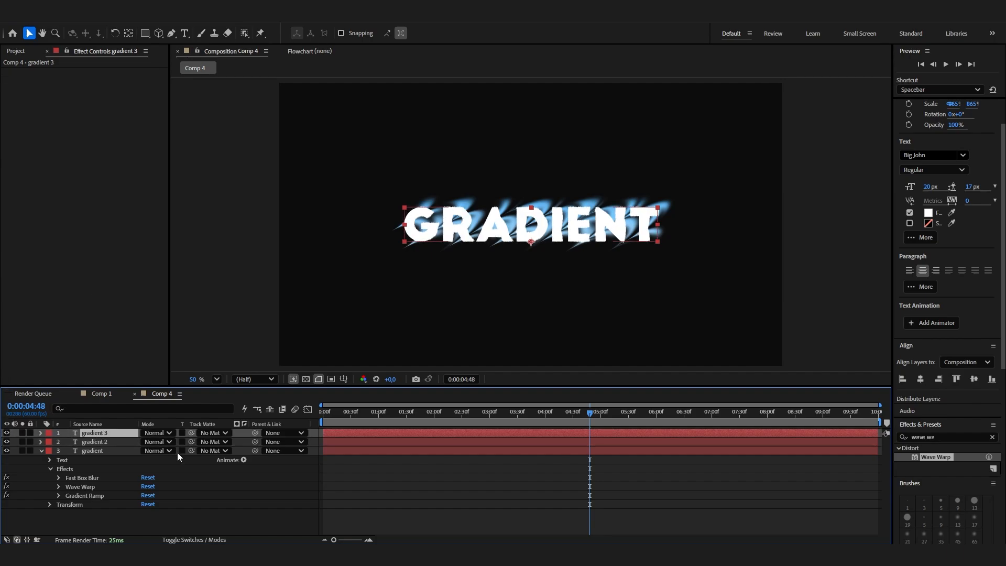
{"action": "left_click", "coordinate": [938, 437]}
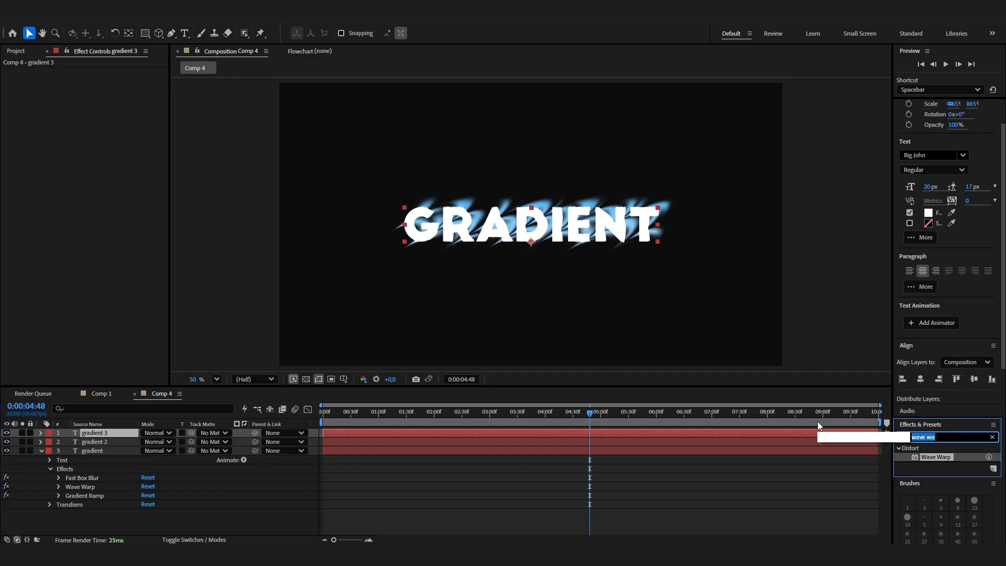
{"action": "type", "text": "fast box"}
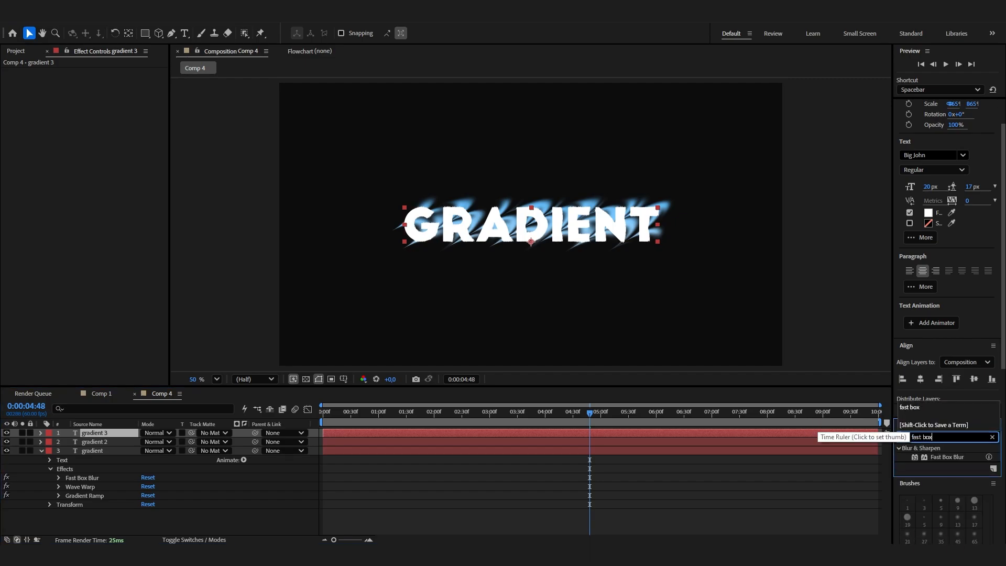
{"action": "left_click_drag", "start_coordinate": [947, 456], "coordinate": [127, 431]}
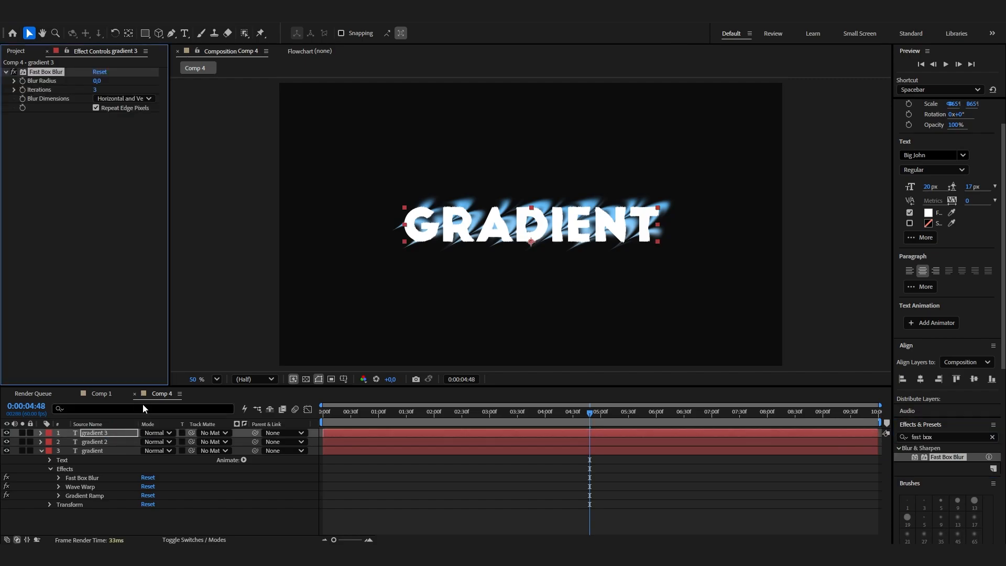
{"action": "left_click", "coordinate": [96, 80]}
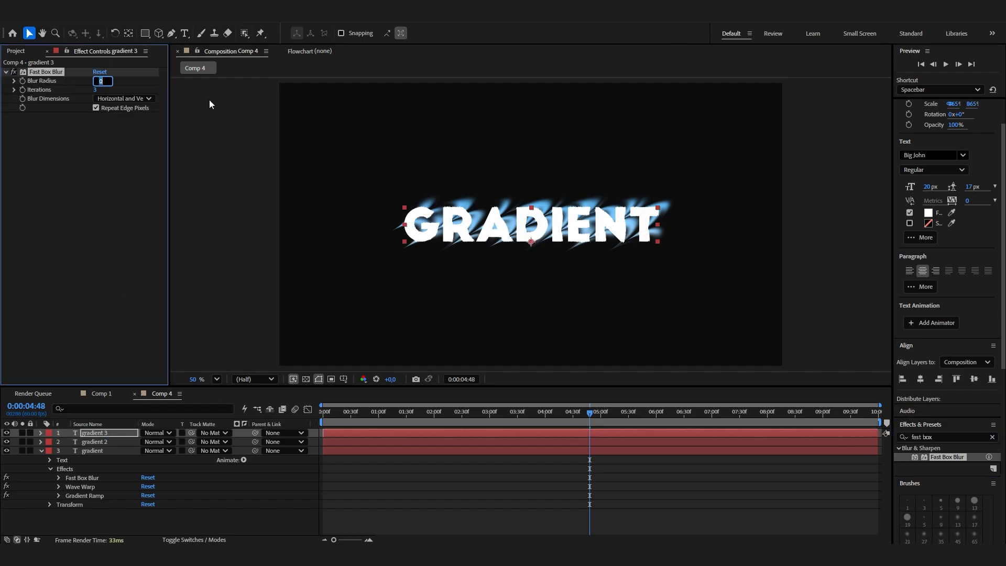
{"action": "type", "text": "32"}
{"action": "key", "text": "Return"}
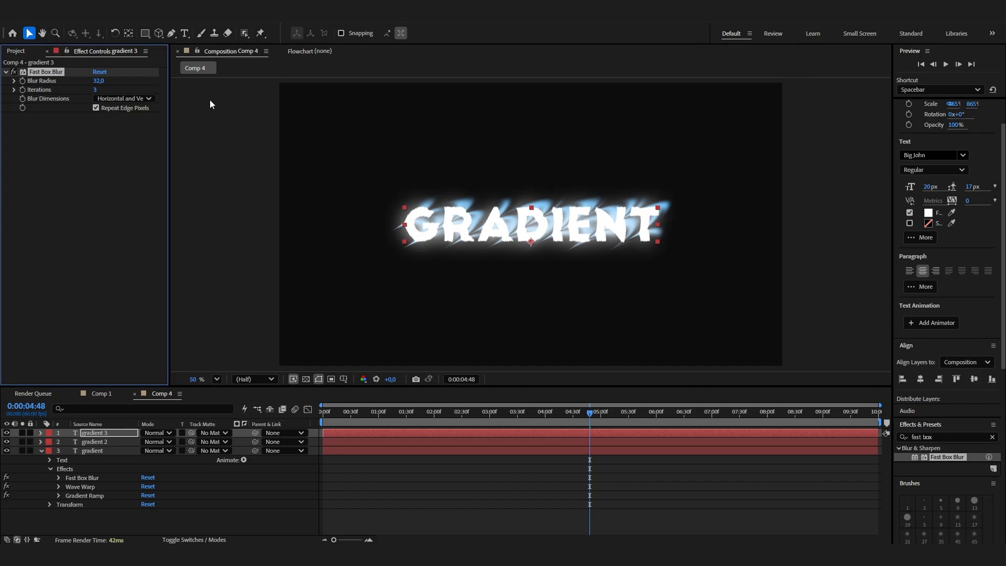
Add the Fill effect to the gradient 3 layer and set its color to blue 0090FF
{"action": "left_click", "coordinate": [933, 436]}
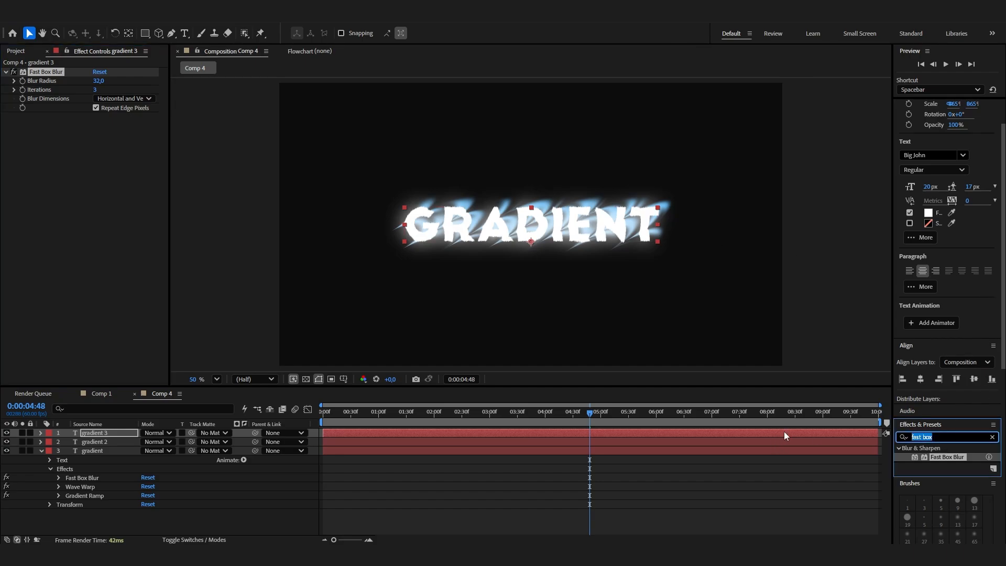
{"action": "type", "text": "fill"}
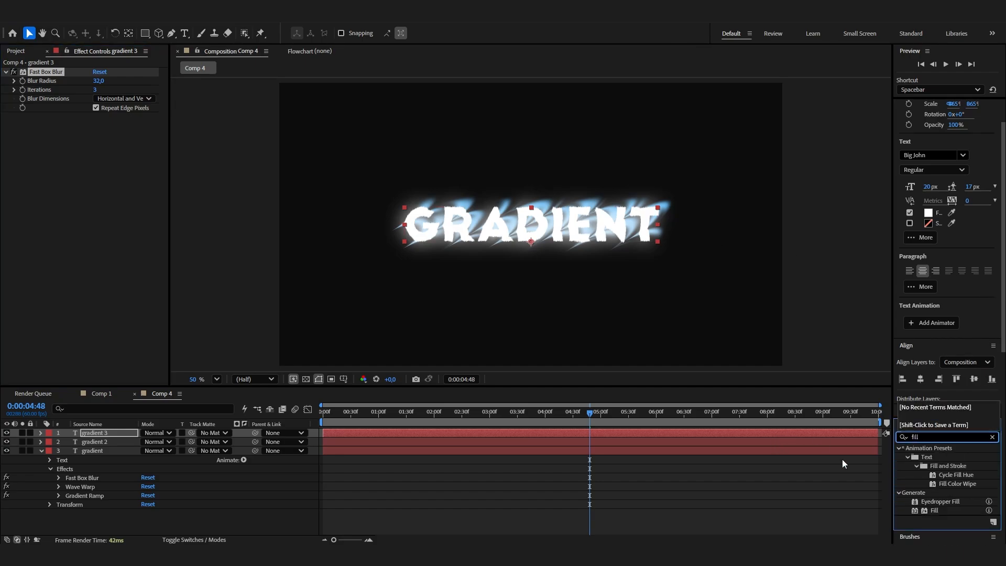
{"action": "double_click", "coordinate": [934, 510]}
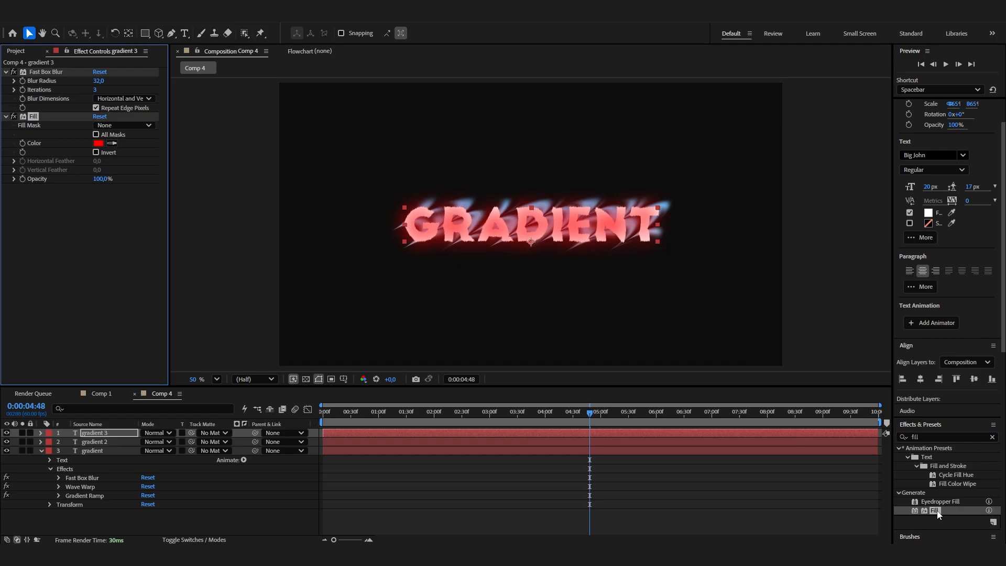
{"action": "left_click", "coordinate": [99, 144]}
{"action": "left_click", "coordinate": [579, 368]}
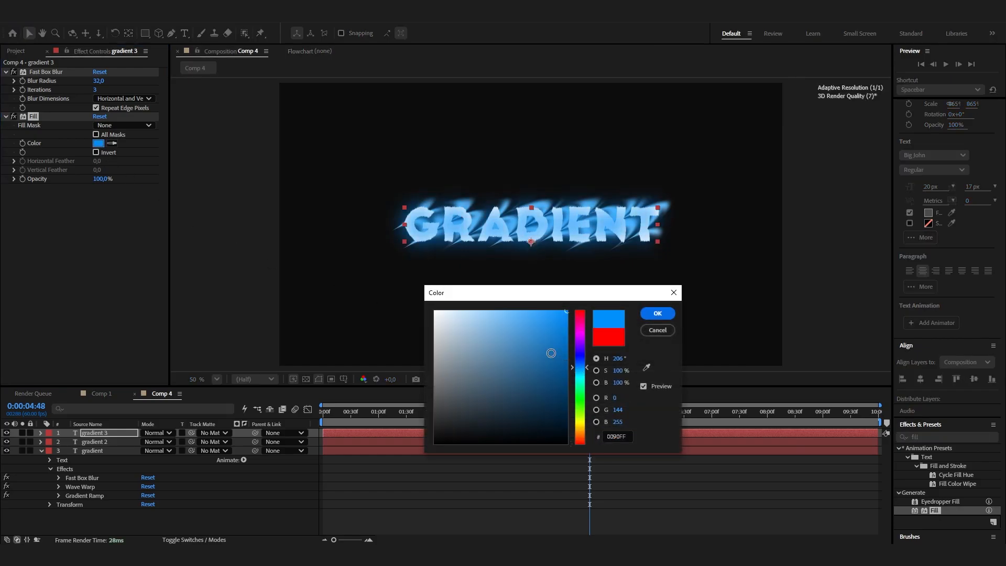
{"action": "left_click", "coordinate": [657, 314]}
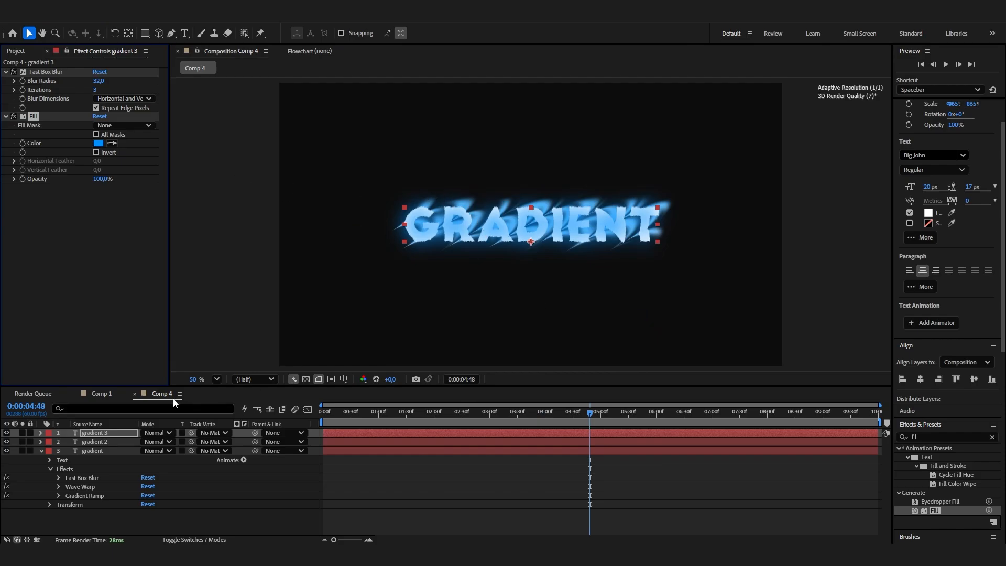
Check the blending mode of gradient 3 in Comp 1 and set the matching layer in Comp 4 to Add
{"action": "left_click", "coordinate": [104, 394]}
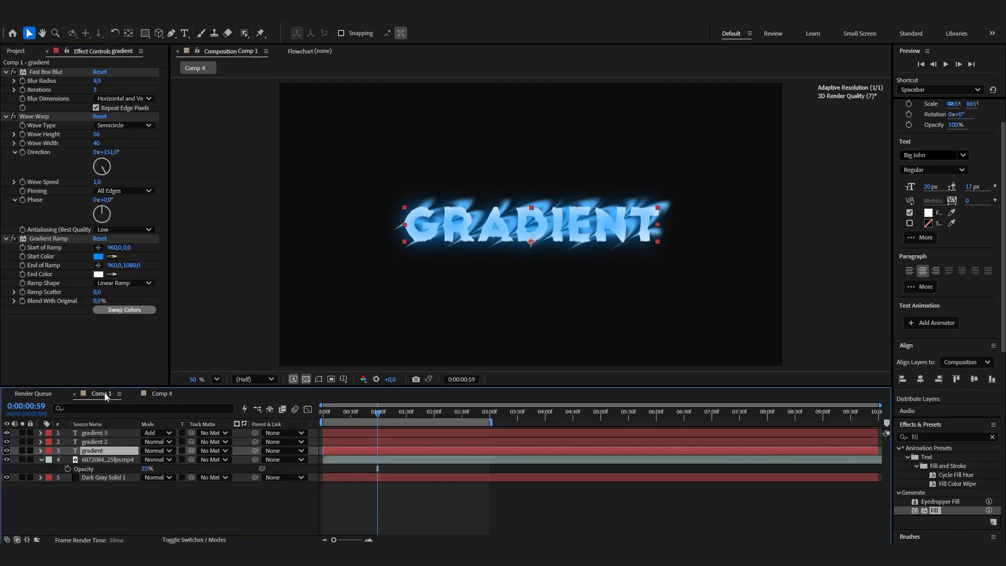
{"action": "left_click", "coordinate": [123, 433]}
{"action": "left_click", "coordinate": [156, 434]}
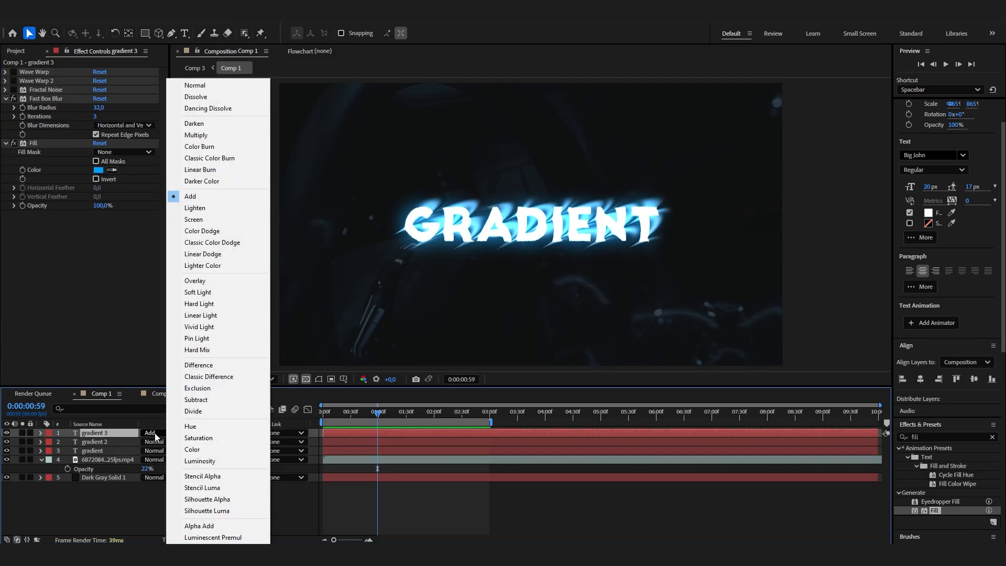
{"action": "left_click", "coordinate": [140, 497]}
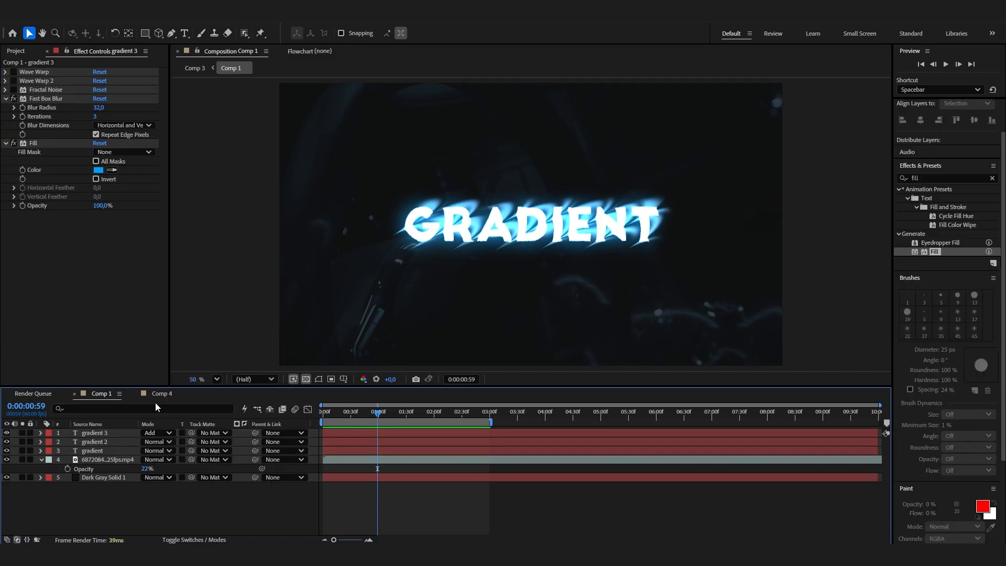
{"action": "left_click", "coordinate": [157, 393]}
{"action": "left_click", "coordinate": [159, 437]}
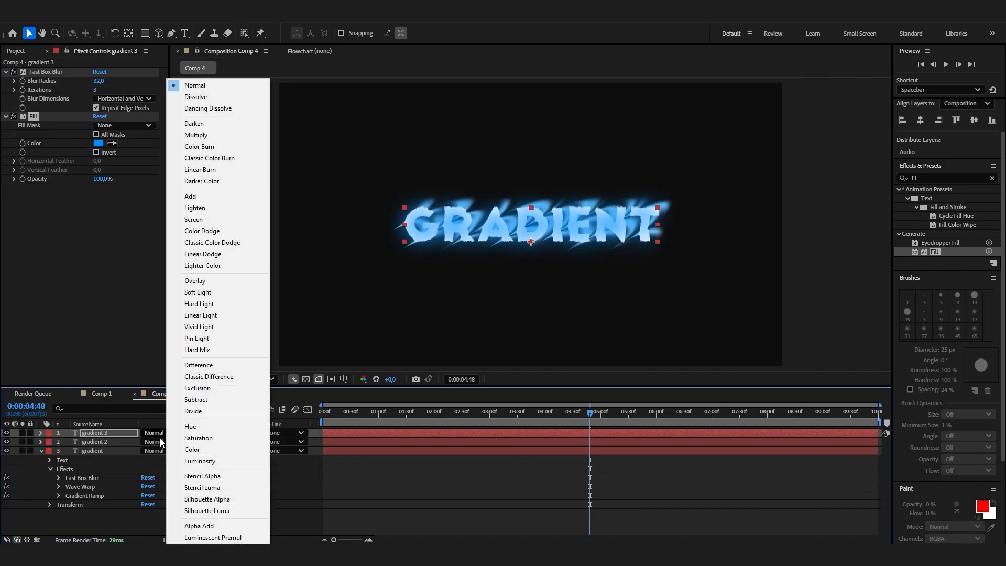
{"action": "left_click", "coordinate": [209, 197]}
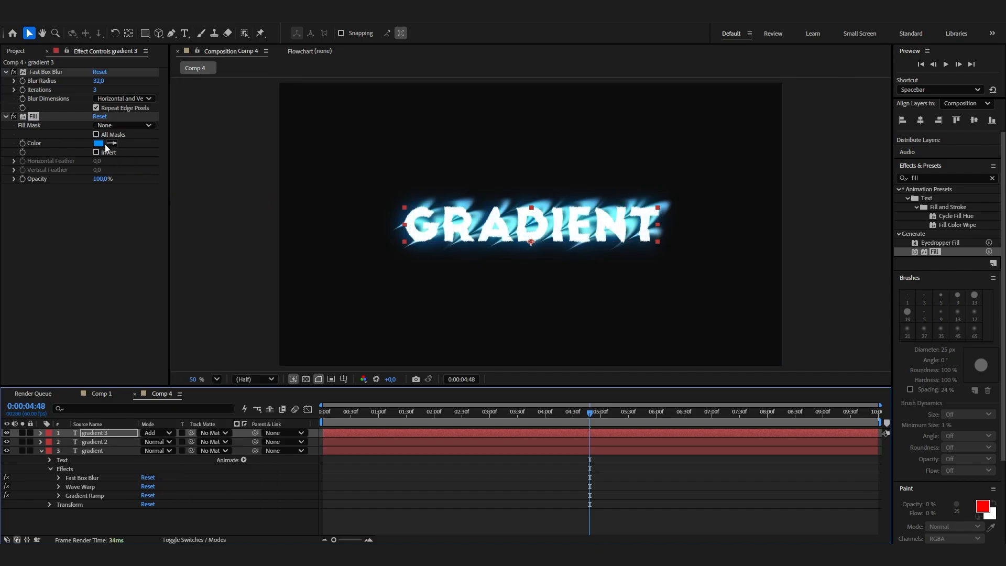
Reopen the Fill color of gradient 3 and choose the fully saturated blue 0090FF
{"action": "left_click", "coordinate": [98, 143]}
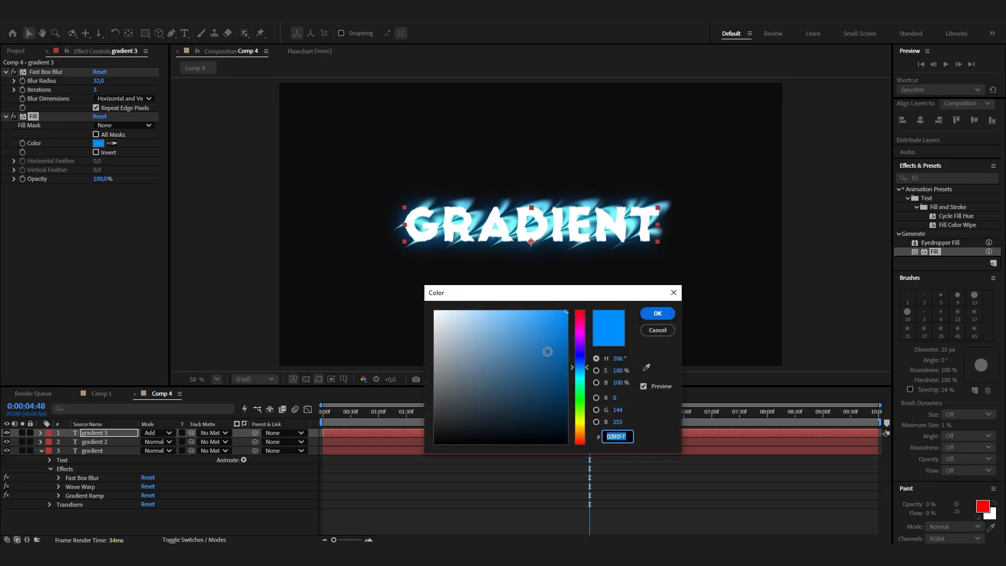
{"action": "left_click_drag", "start_coordinate": [547, 349], "coordinate": [623, 296]}
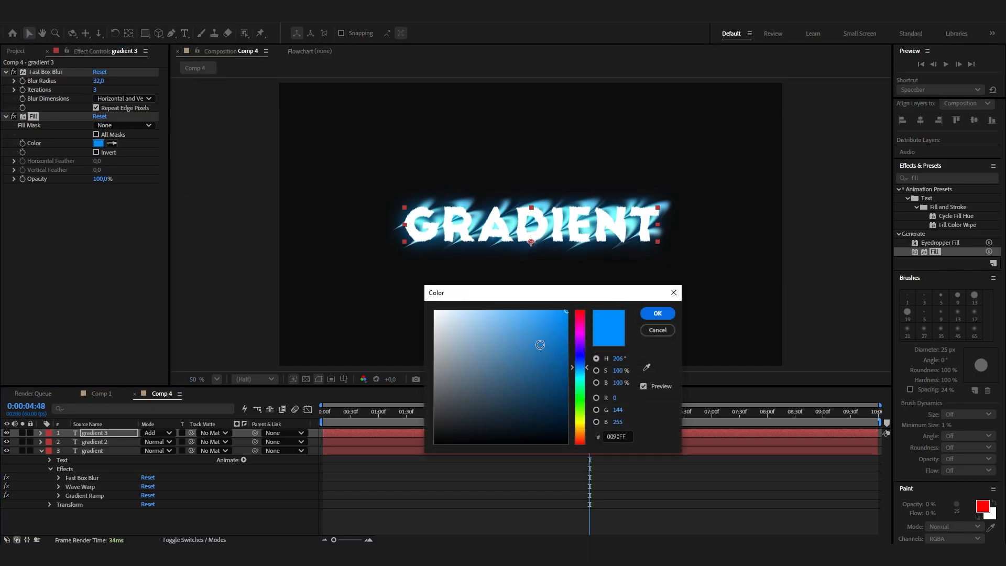
{"action": "left_click", "coordinate": [657, 313]}
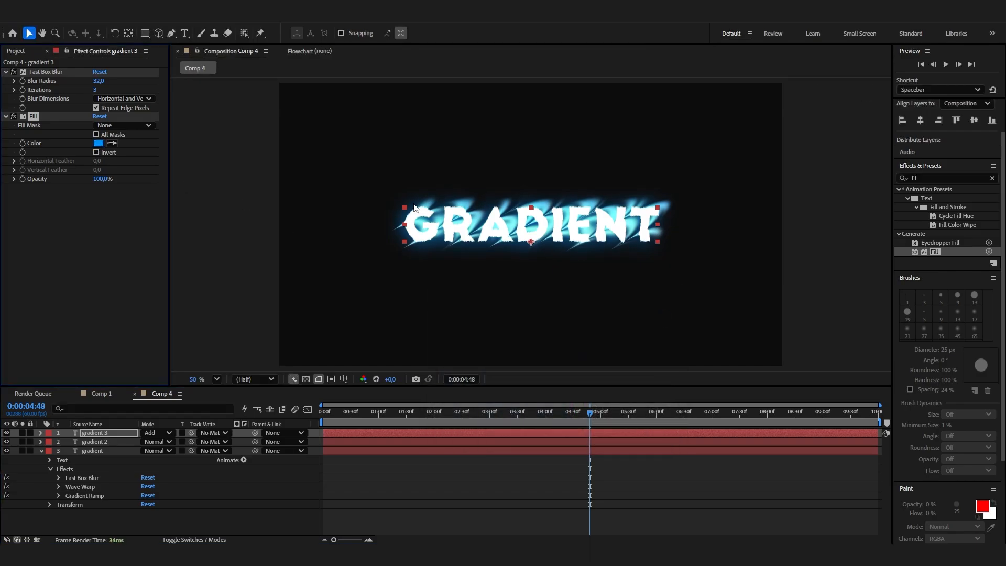
Compare the text glow in Comp 4 at 0:00:06:25 with the reference in Comp 1
{"action": "left_click", "coordinate": [112, 396]}
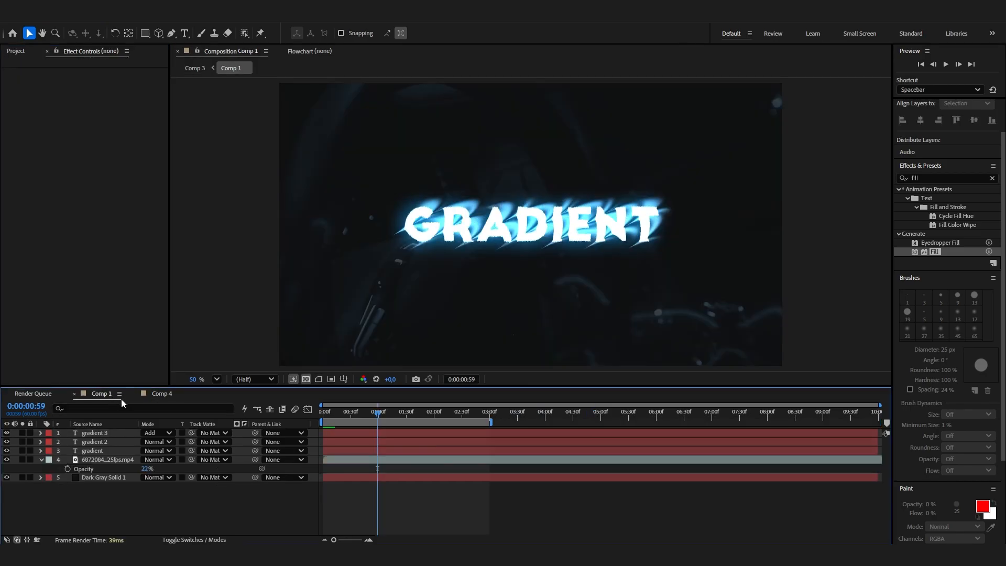
{"action": "left_click", "coordinate": [173, 392]}
{"action": "left_click_drag", "start_coordinate": [580, 412], "coordinate": [680, 412]}
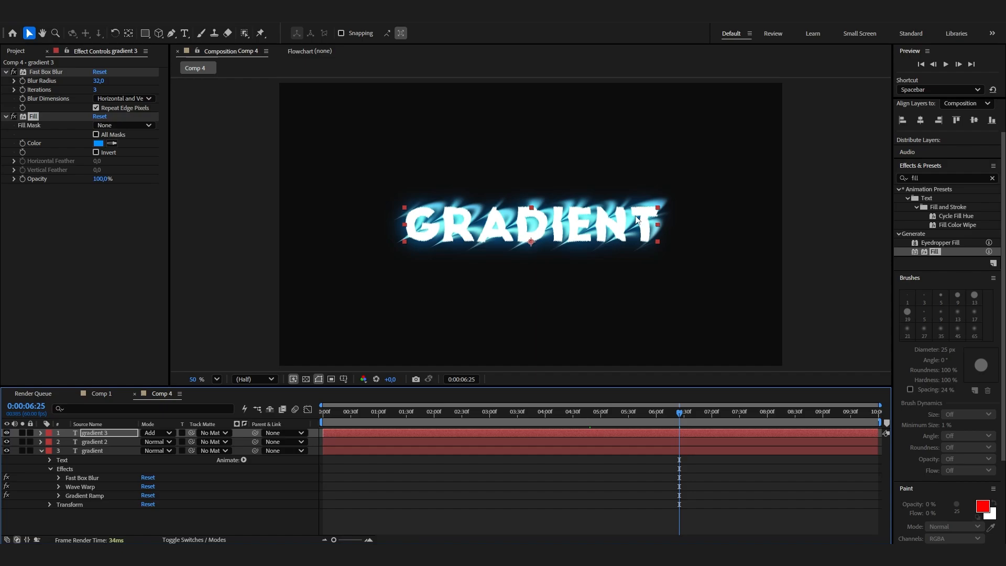
{"action": "left_click", "coordinate": [113, 393]}
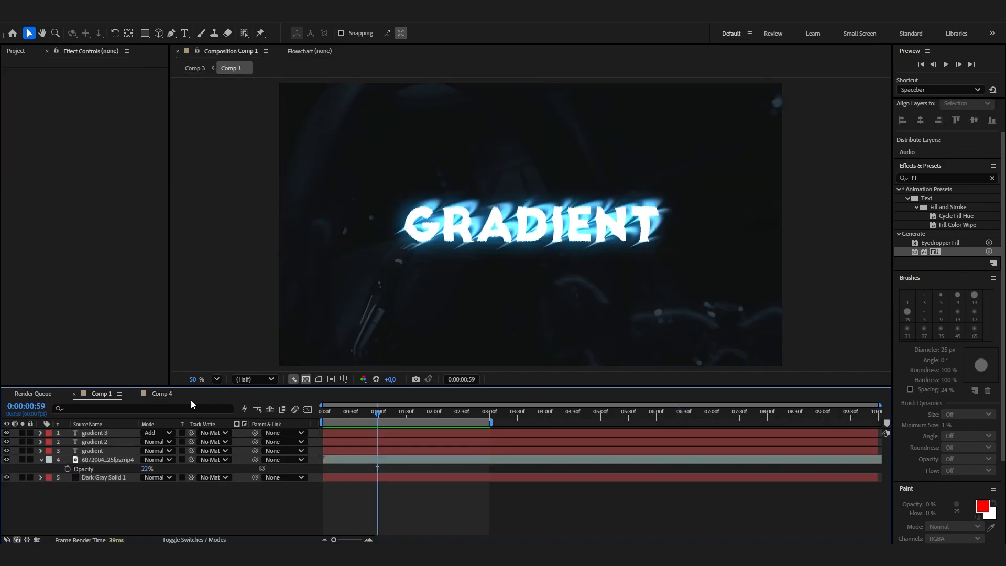
{"action": "left_click", "coordinate": [161, 394]}
Copy the 6872084-uhd_3840_2160_25fps.mp4 footage layer from Comp 1 into Comp 4 beneath the text layers
{"action": "left_click", "coordinate": [94, 394]}
{"action": "left_click", "coordinate": [116, 460]}
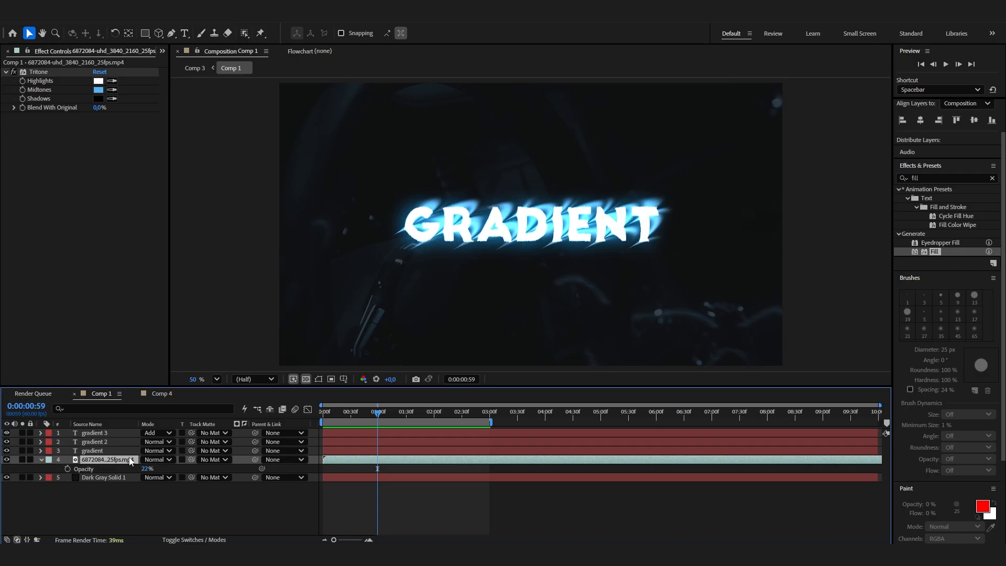
{"action": "left_click", "coordinate": [161, 394]}
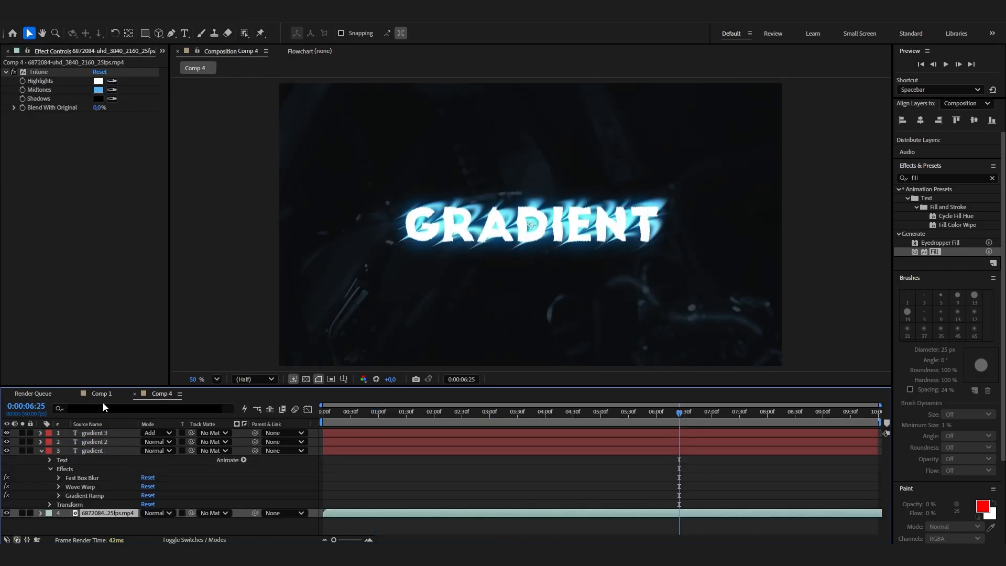
Set the Gradient Ramp start color of the gradient layer to the lighter blue 29A7FF
{"action": "left_click", "coordinate": [120, 442]}
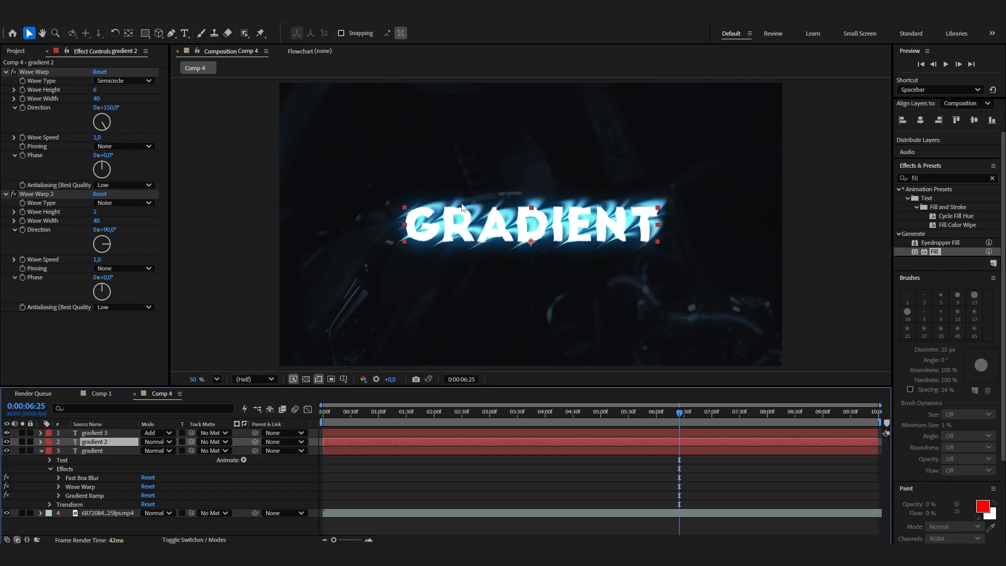
{"action": "left_click", "coordinate": [119, 449]}
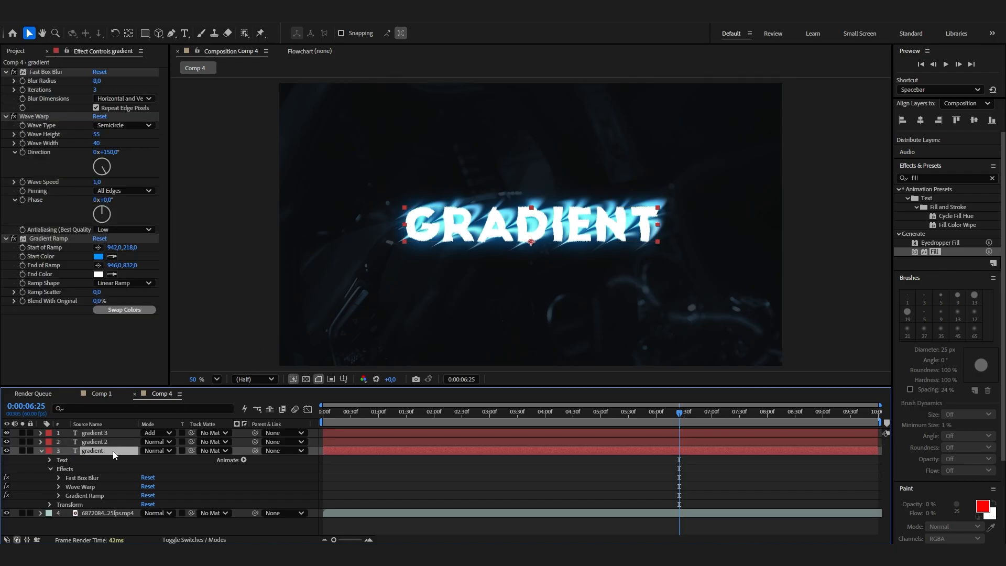
{"action": "left_click", "coordinate": [101, 257]}
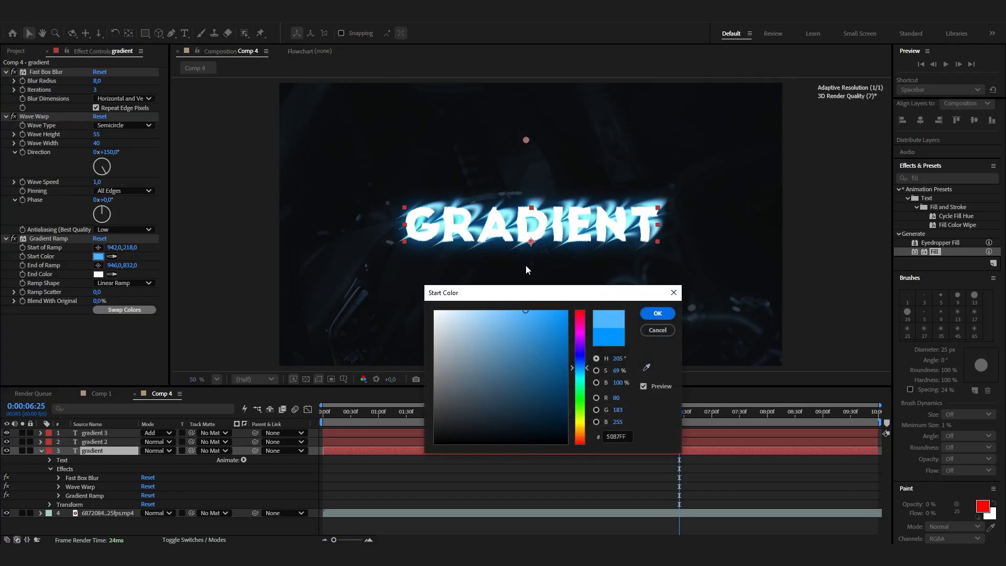
{"action": "mouse_move", "coordinate": [550, 319]}
{"action": "left_mouse_down"}
{"action": "mouse_move", "coordinate": [520, 365]}
{"action": "mouse_move", "coordinate": [513, 419]}
{"action": "mouse_move", "coordinate": [491, 257]}
{"action": "mouse_move", "coordinate": [529, 308]}
{"action": "mouse_move", "coordinate": [531, 284]}
{"action": "mouse_move", "coordinate": [540, 310]}
{"action": "mouse_move", "coordinate": [547, 285]}
{"action": "left_mouse_up"}
{"action": "left_click", "coordinate": [546, 312]}
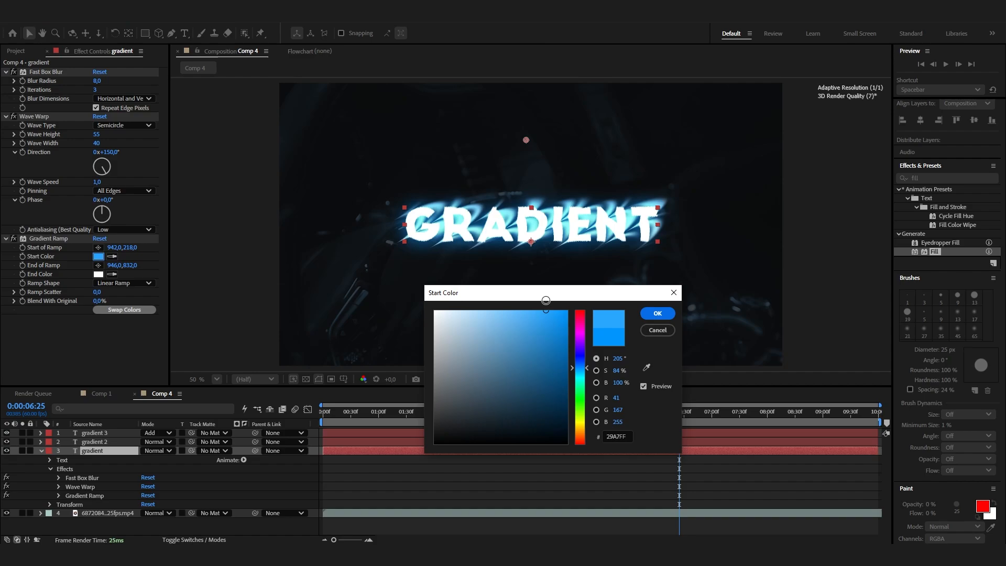
{"action": "left_click", "coordinate": [648, 312]}
Scrub through the Comp 4 animation and bring up Comp 1 to compare the two results
{"action": "left_click_drag", "start_coordinate": [574, 411], "coordinate": [634, 411]}
{"action": "left_click", "coordinate": [101, 393]}
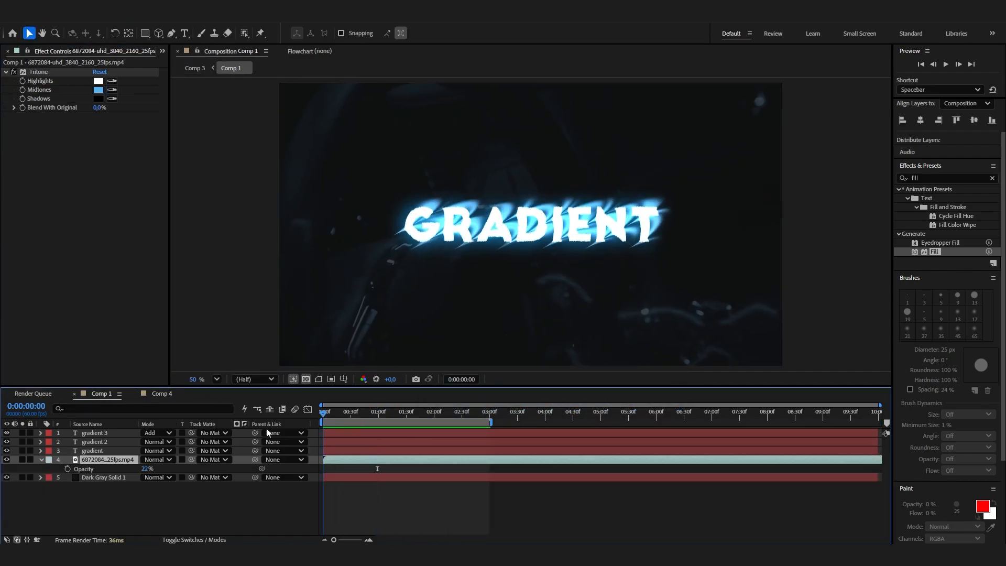